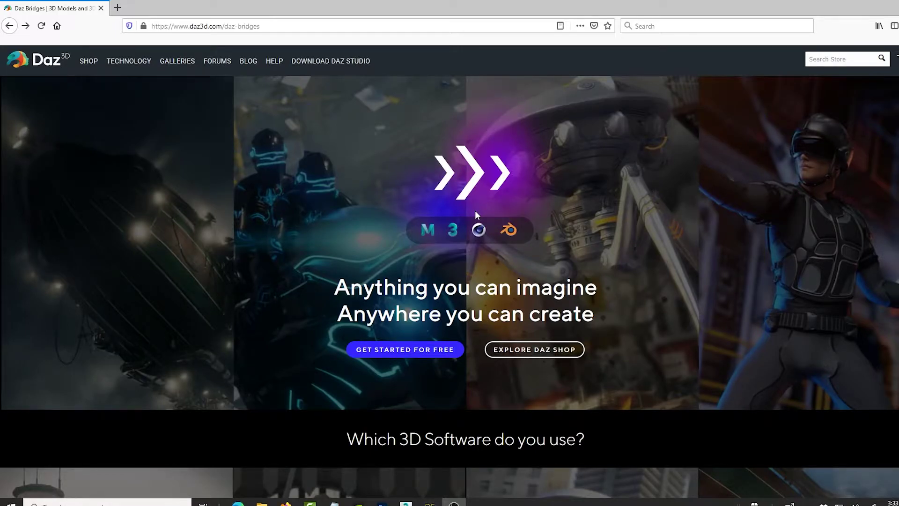
- Scroll up and down through the Daz Bridges page, then switch to the 3ds Max window
scroll(476, 212, "down", 6)
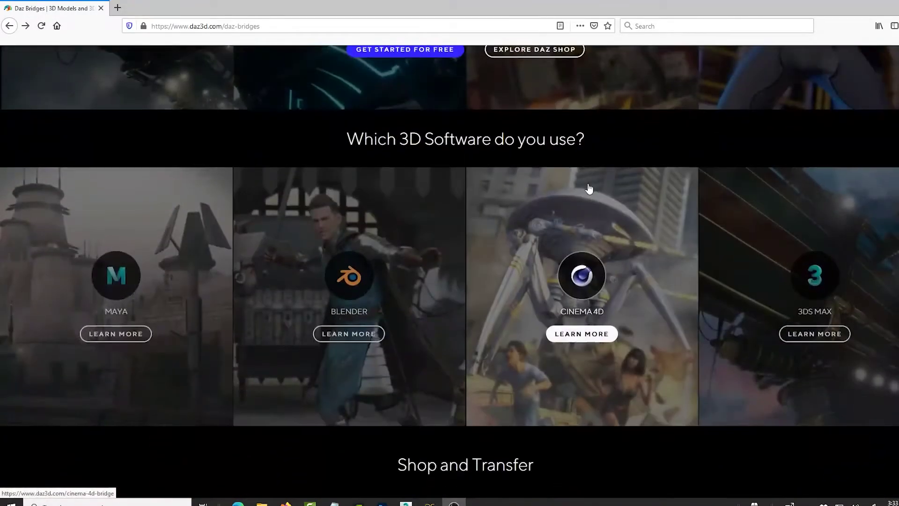
scroll(655, 248, "down", 1)
scroll(594, 369, "up", 2)
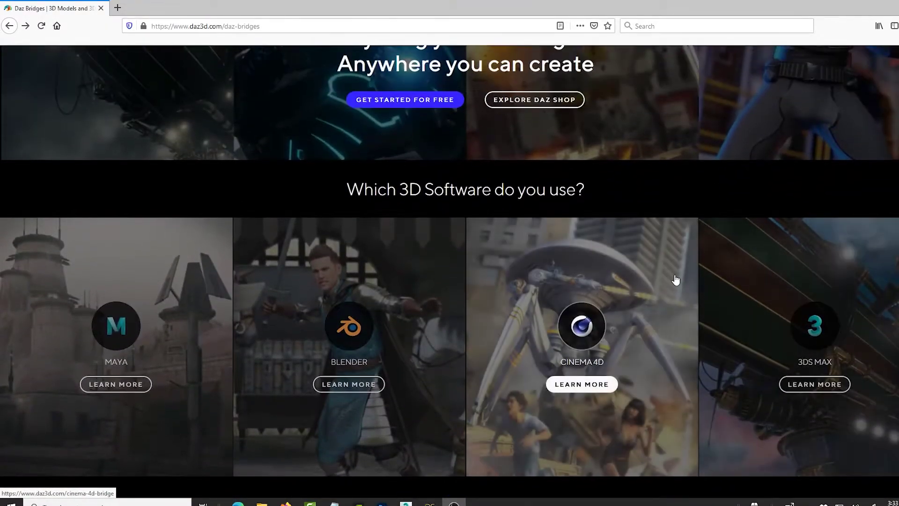
scroll(584, 217, "up", 1)
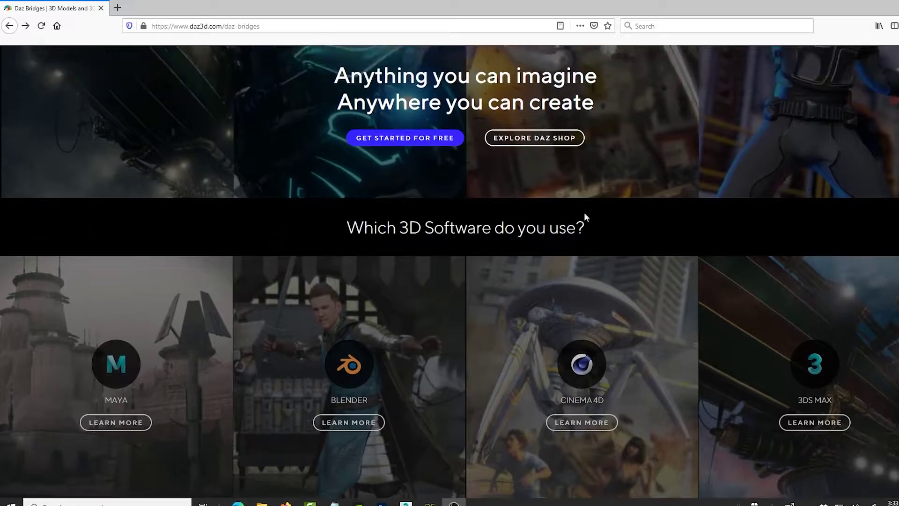
scroll(648, 226, "up", 4)
scroll(717, 269, "down", 2)
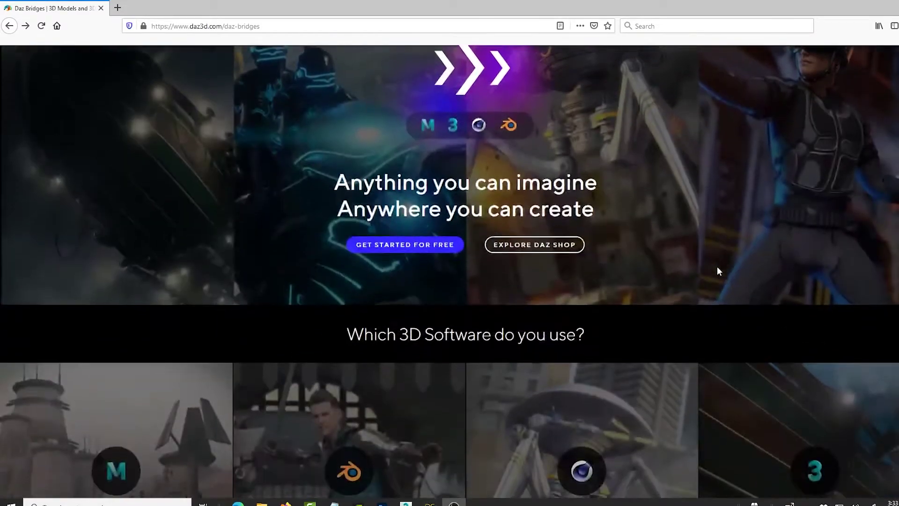
scroll(718, 270, "down", 5)
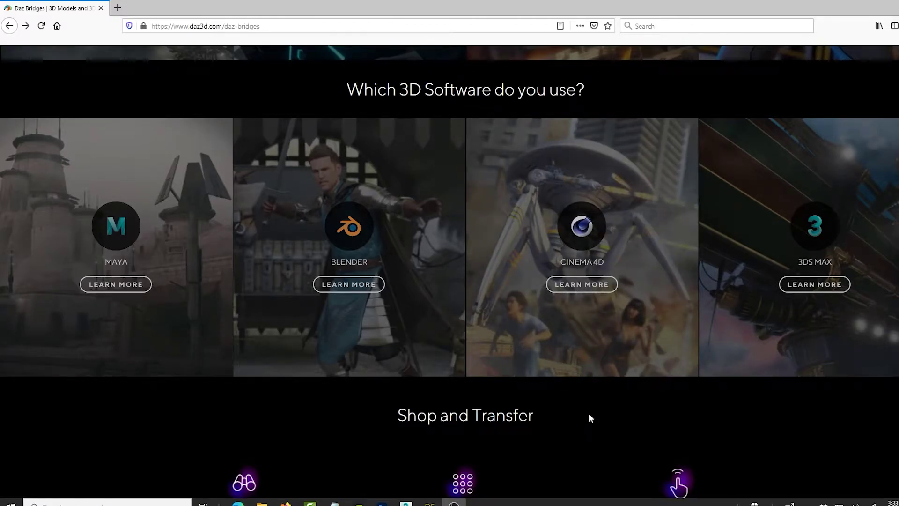
scroll(587, 413, "up", 6)
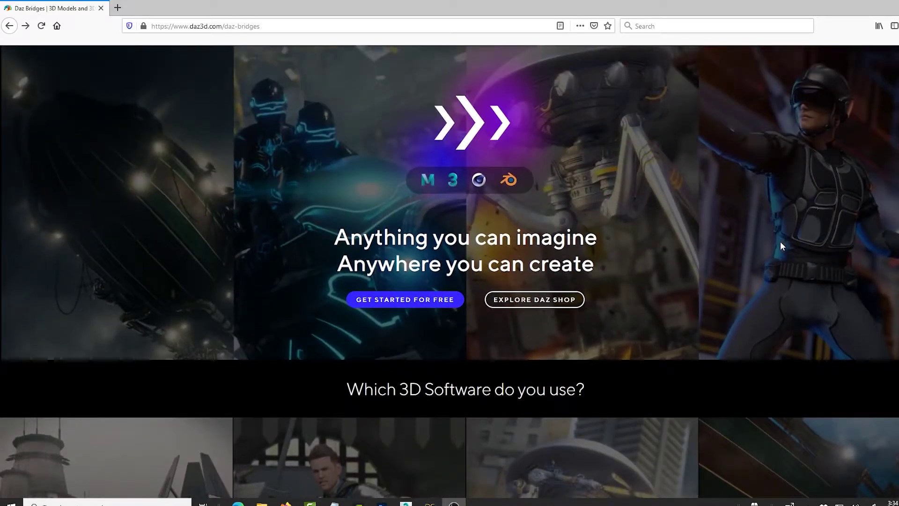
scroll(523, 210, "down", 1)
scroll(525, 206, "down", 4)
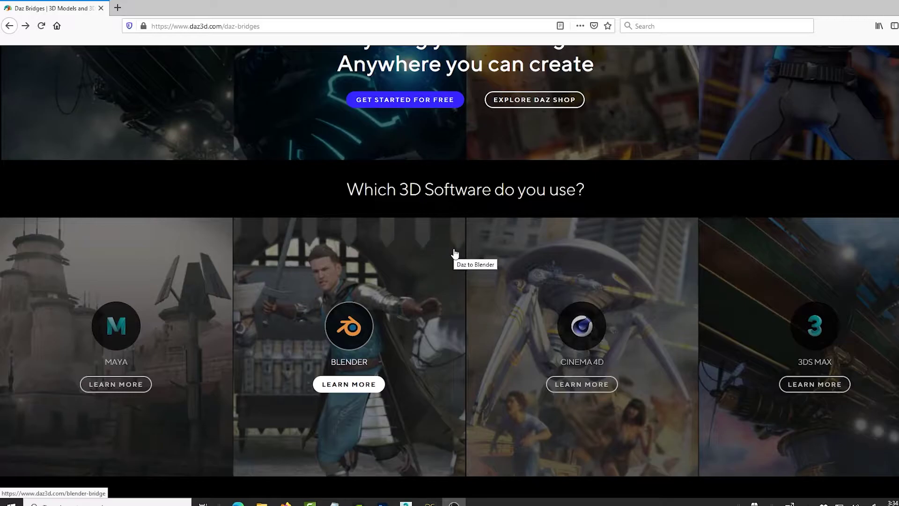
scroll(463, 248, "down", 1)
scroll(464, 243, "up", 5)
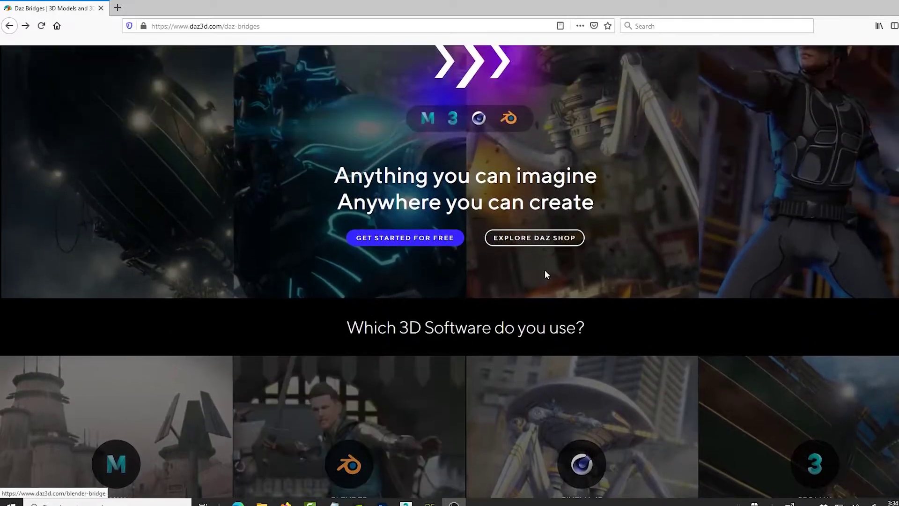
scroll(670, 274, "up", 1)
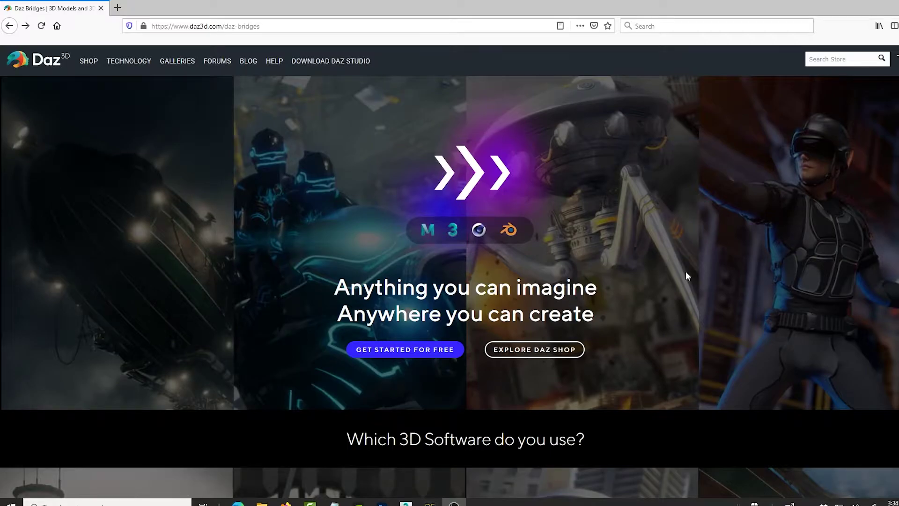
scroll(681, 271, "down", 2)
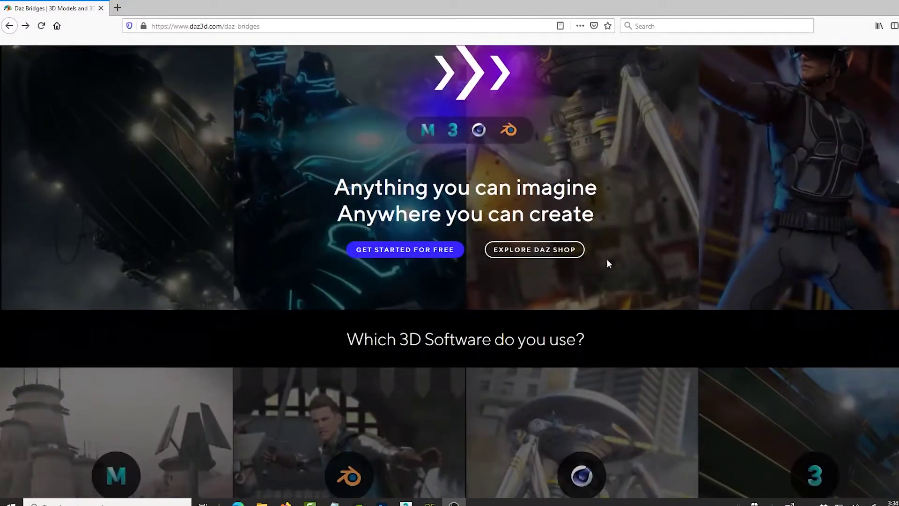
scroll(612, 261, "down", 3)
scroll(616, 259, "up", 1)
scroll(616, 261, "down", 3)
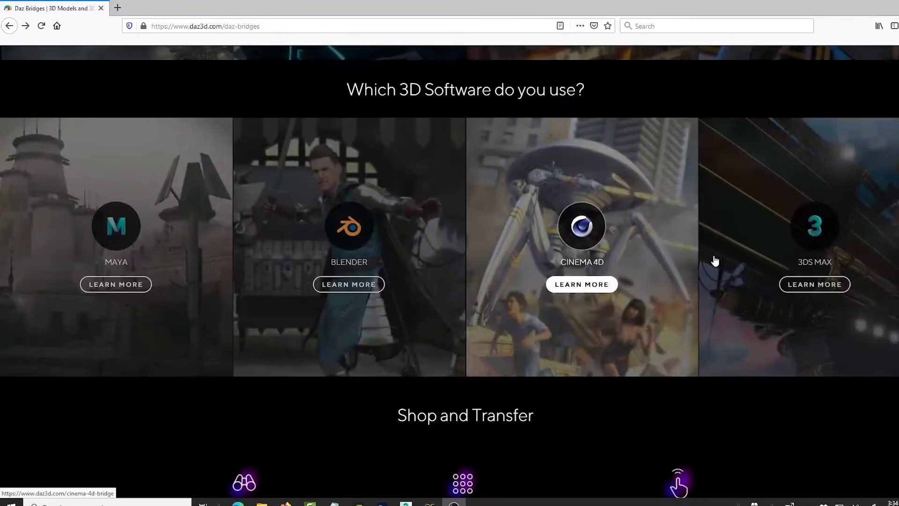
scroll(614, 260, "up", 4)
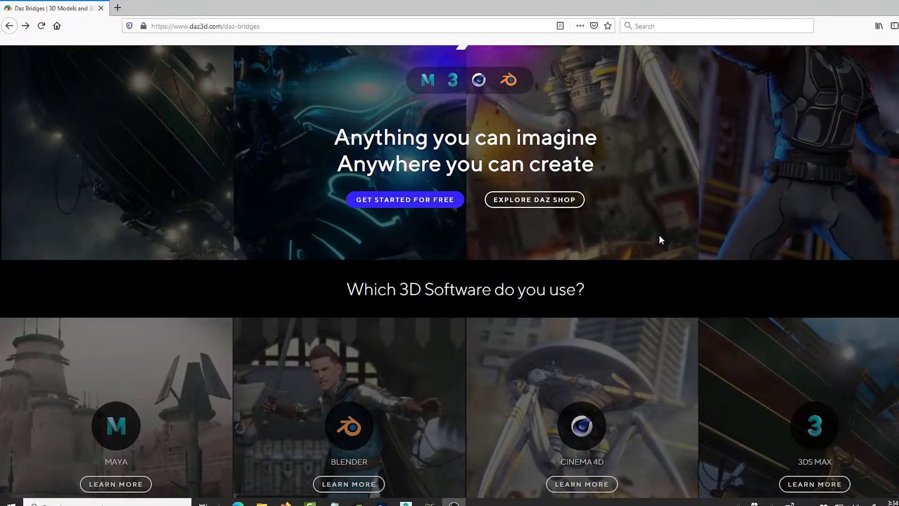
scroll(660, 236, "up", 3)
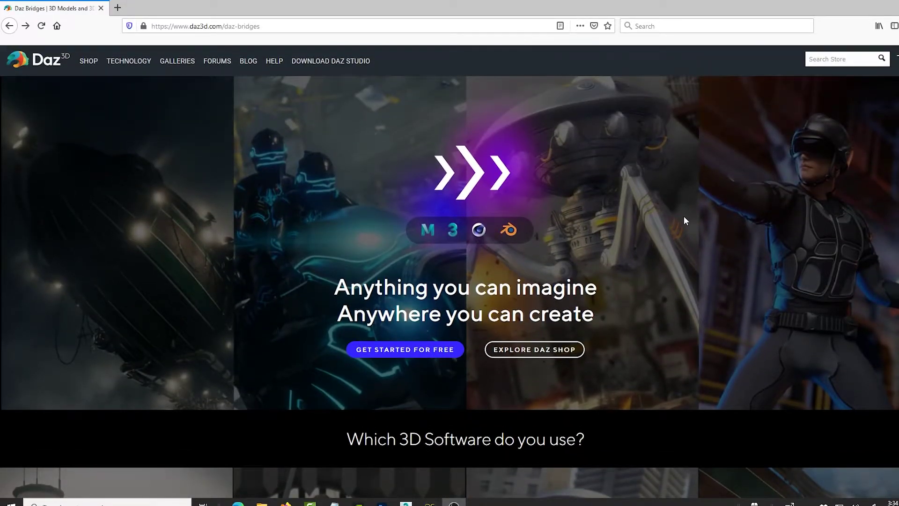
scroll(684, 221, "down", 2)
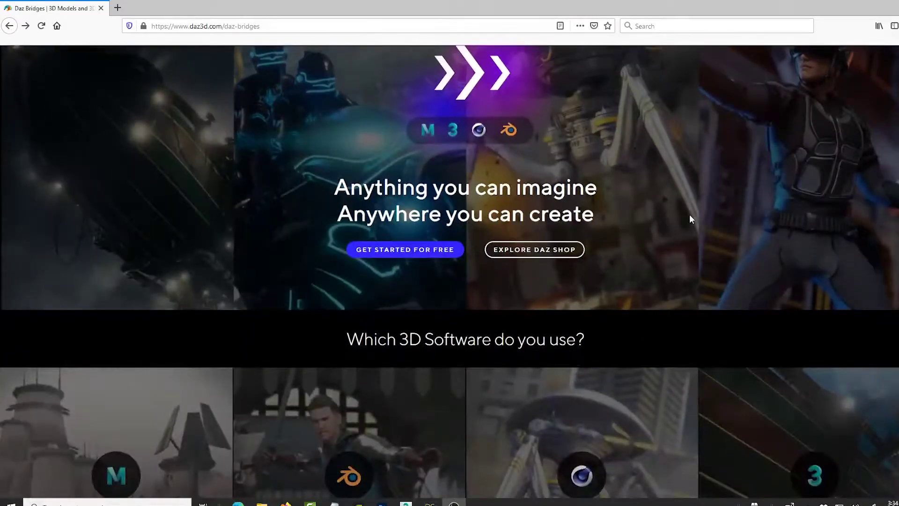
scroll(690, 216, "up", 2)
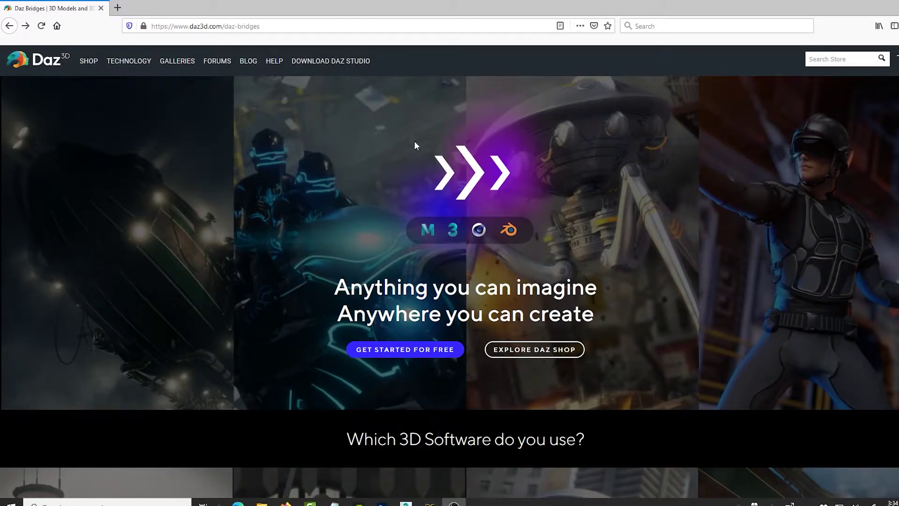
scroll(392, 220, "down", 6)
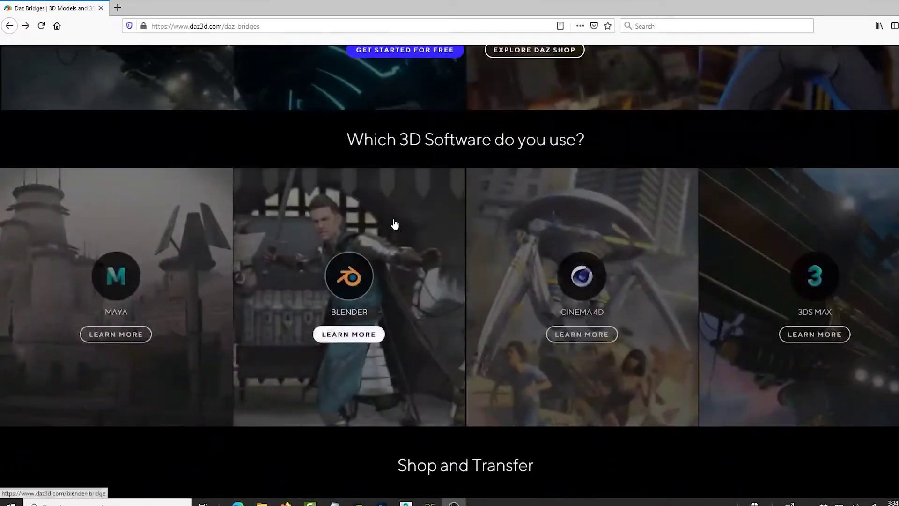
scroll(394, 224, "up", 6)
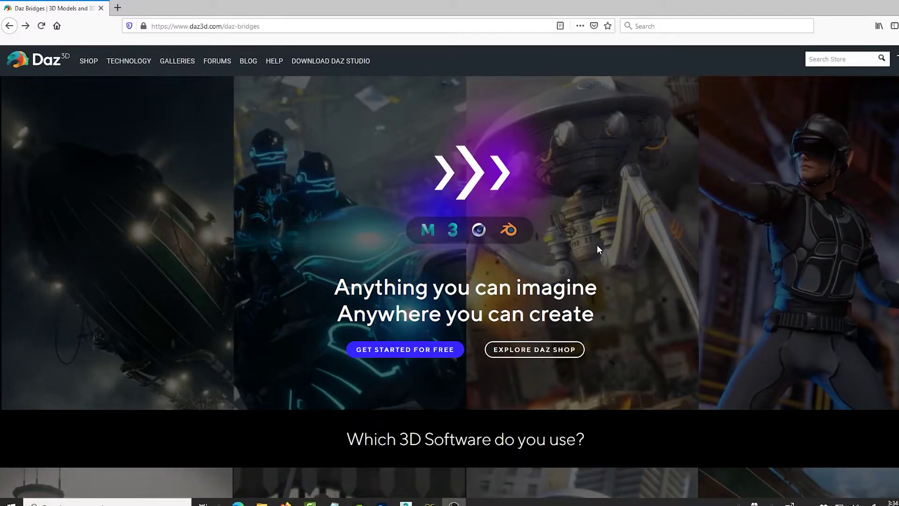
scroll(557, 248, "down", 2)
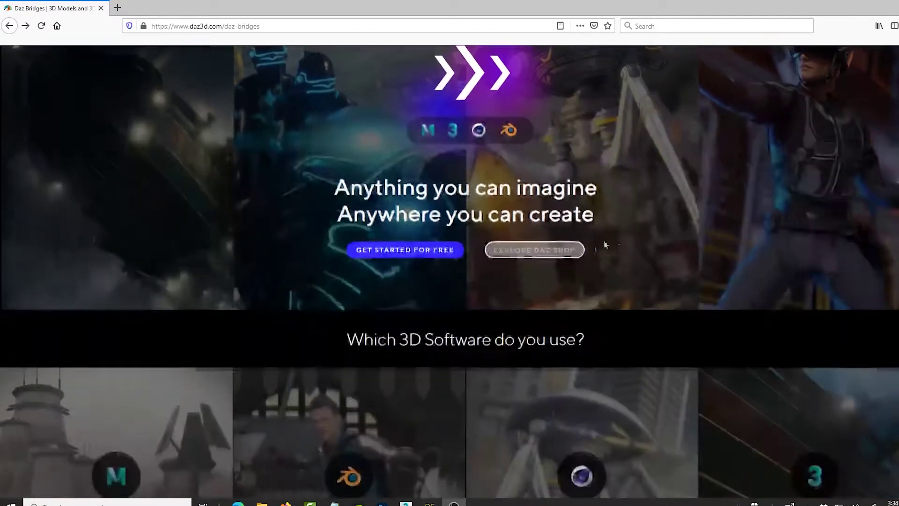
scroll(602, 245, "up", 2)
left_click(405, 501)
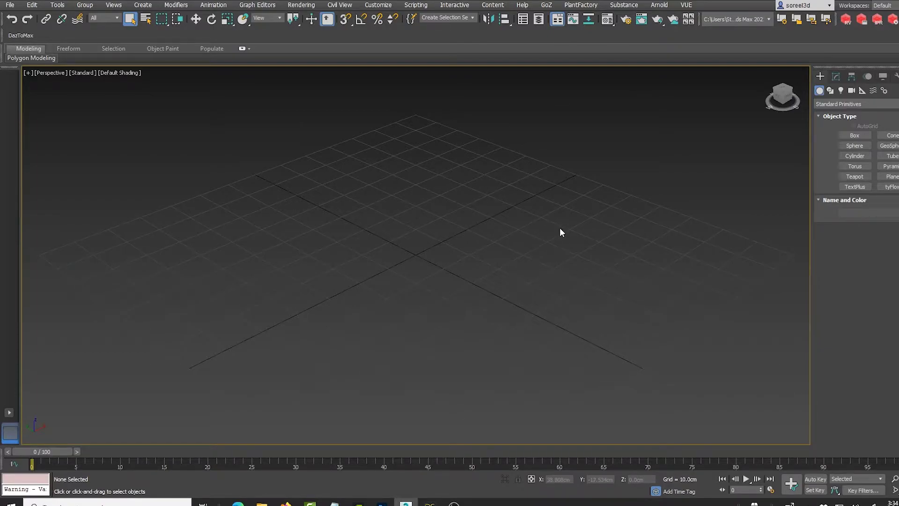
- Switch to Daz Studio and show the Scripts > Bridges list with 3ds Max, Blender and Maya
left_click(430, 501)
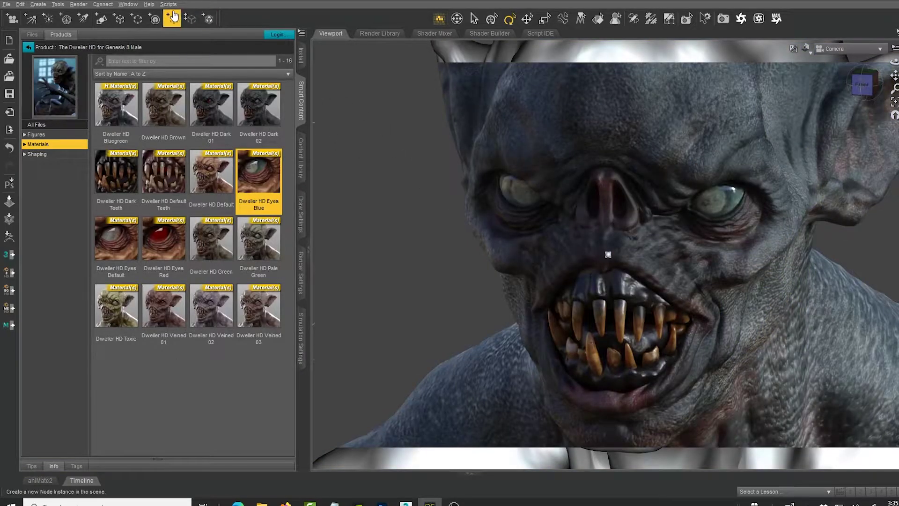
left_click(167, 5)
mouse_move(171, 16)
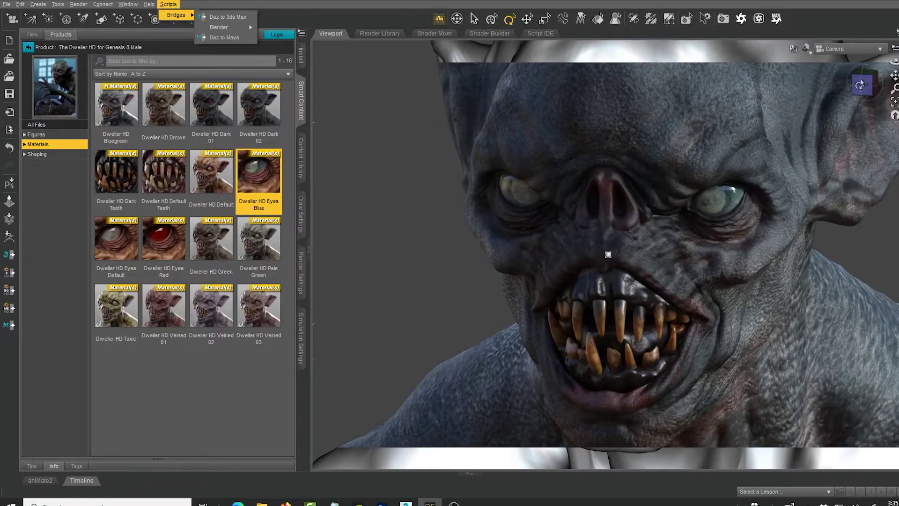
- Orbit the Iray viewport around the Dweller HD's head toward its left side
left_click_drag(895, 65, 871, 69)
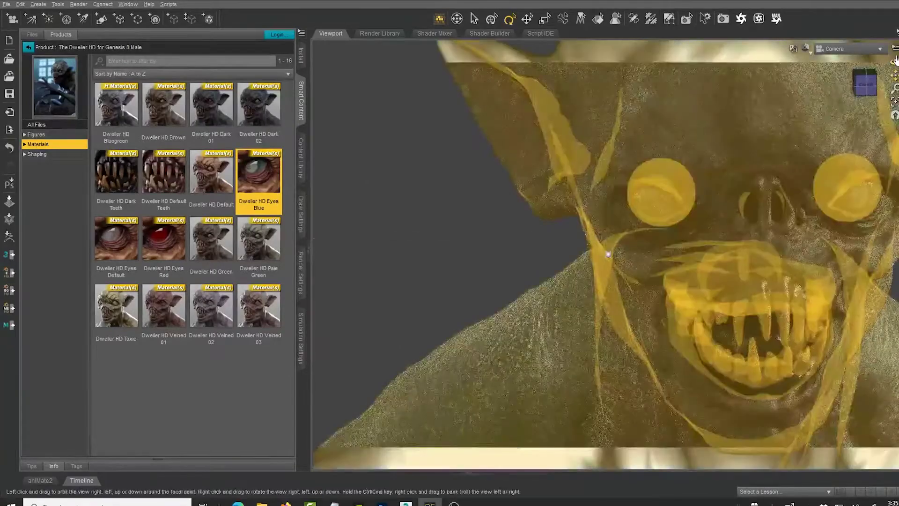
left_click_drag(895, 60, 857, 63)
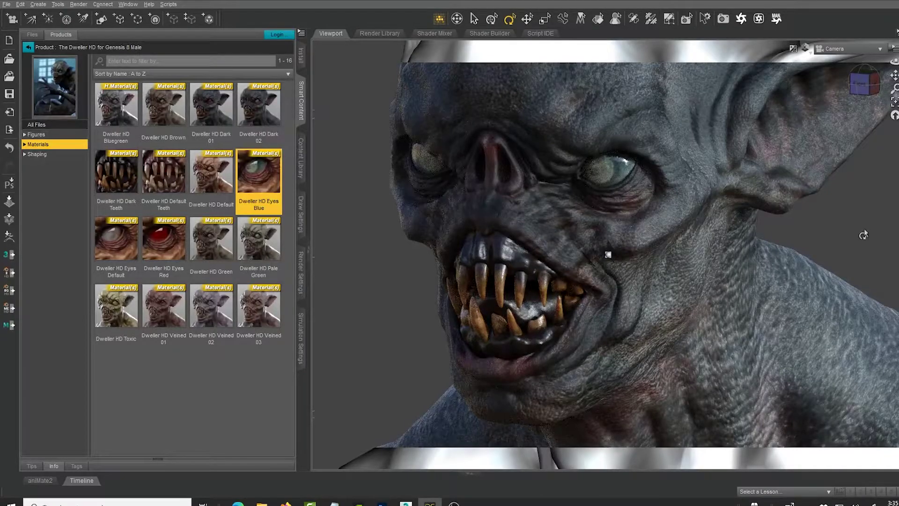
left_click_drag(894, 61, 892, 62)
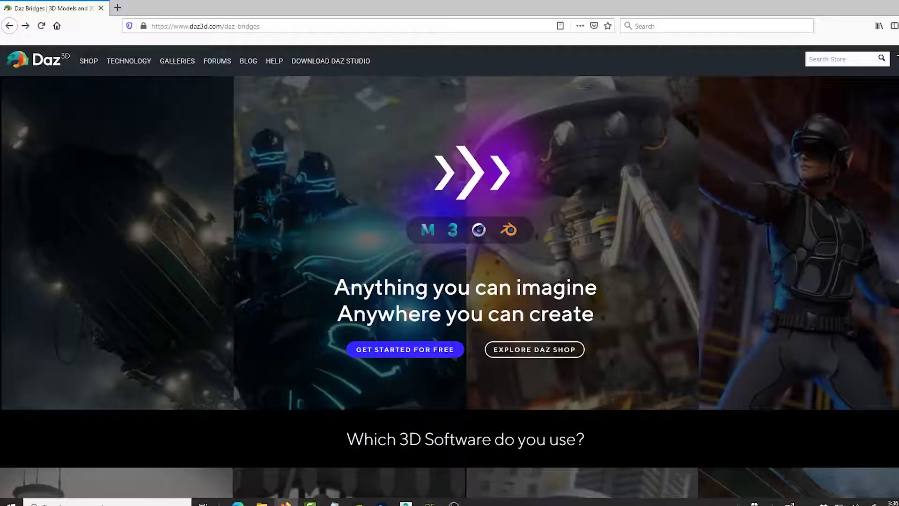
- Scroll the Daz Bridges page down to the supported software cards and back up
left_click(434, 350)
scroll(681, 279, "down", 6)
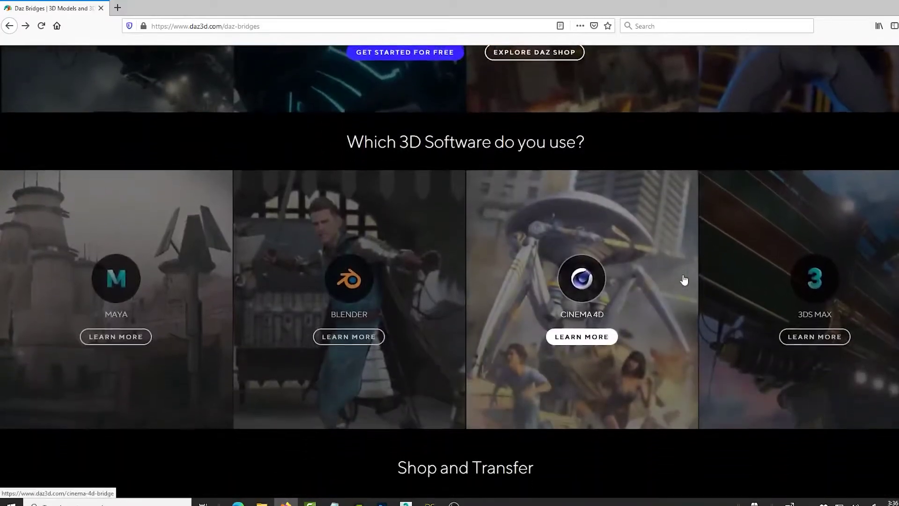
scroll(684, 280, "down", 1)
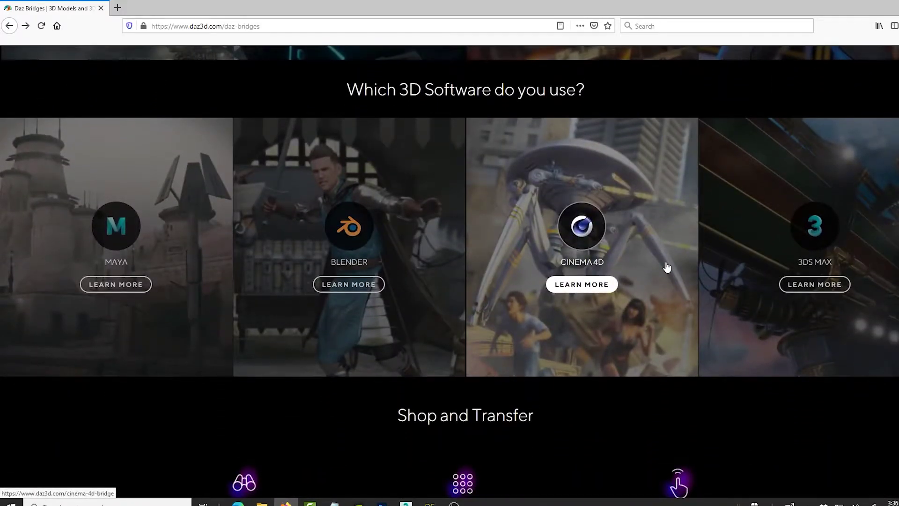
scroll(668, 267, "up", 3)
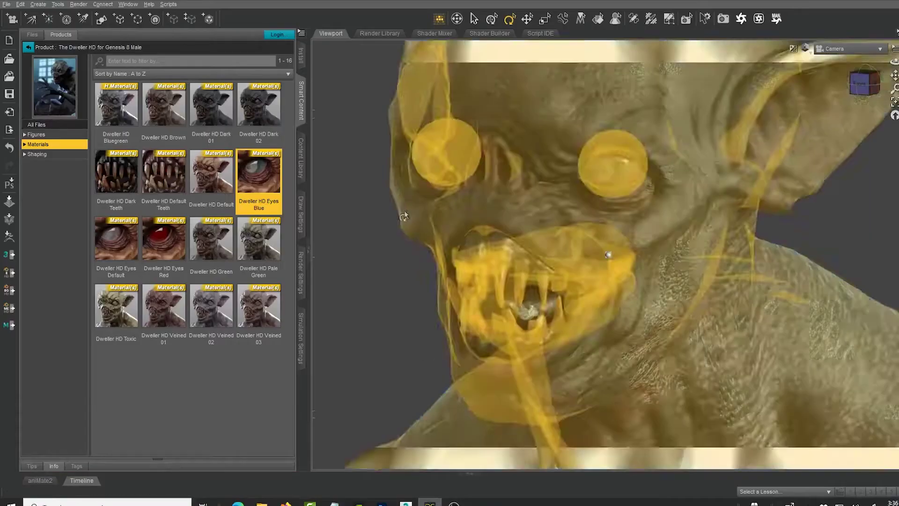
- Run the Daz to 3ds Max bridge from the Scripts > Bridges menu
left_click(169, 5)
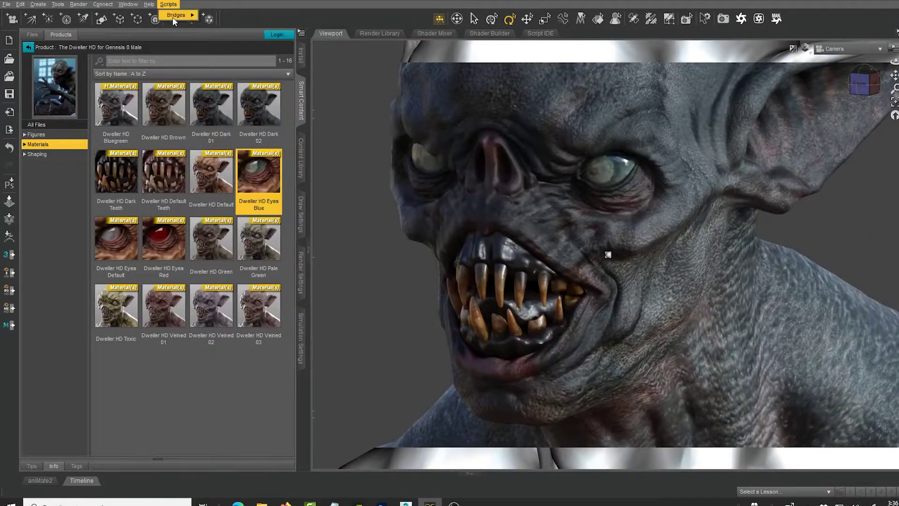
mouse_move(172, 17)
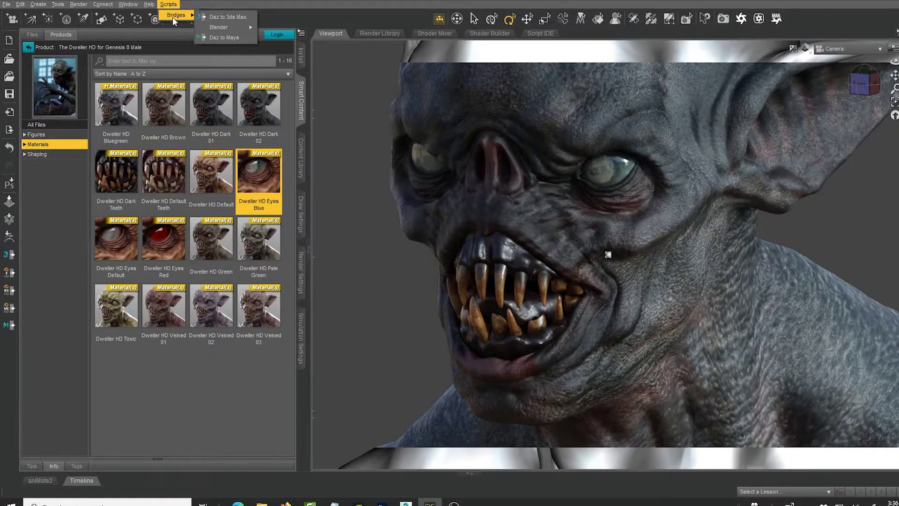
left_click(230, 19)
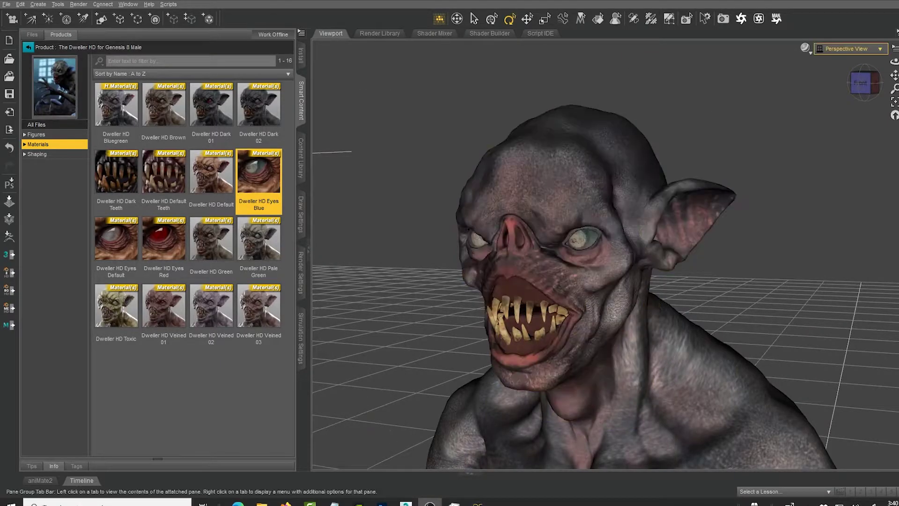
- Frame the creature and select the whole Dweller HD figure from the scene list
left_click_drag(895, 91, 896, 90)
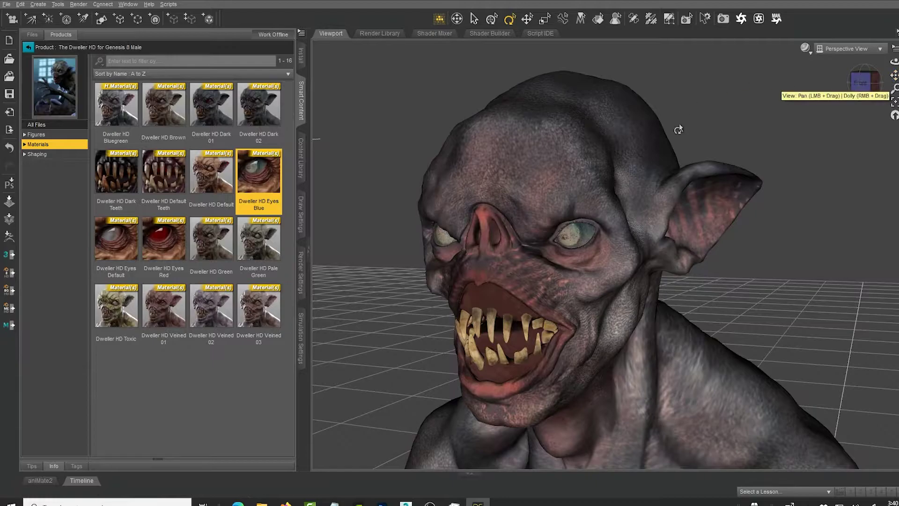
left_click_drag(894, 61, 881, 62)
key("ctrl+f")
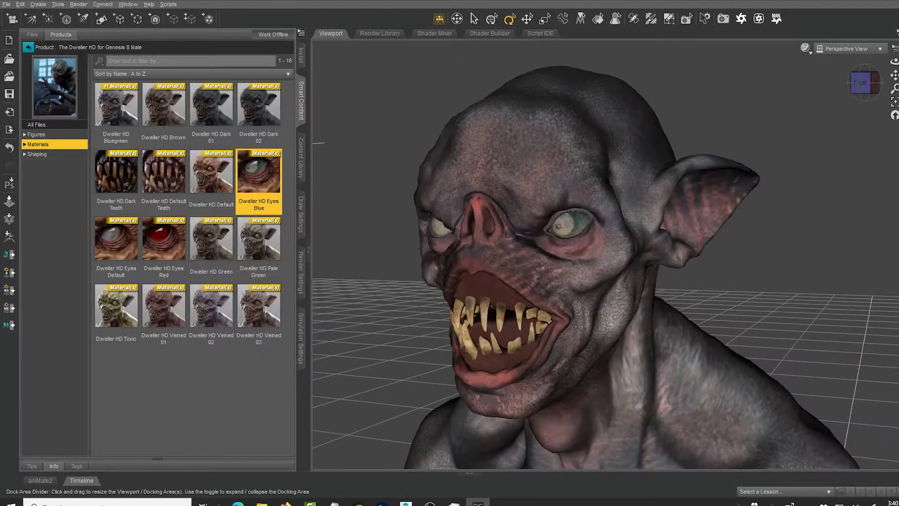
left_click(896, 32)
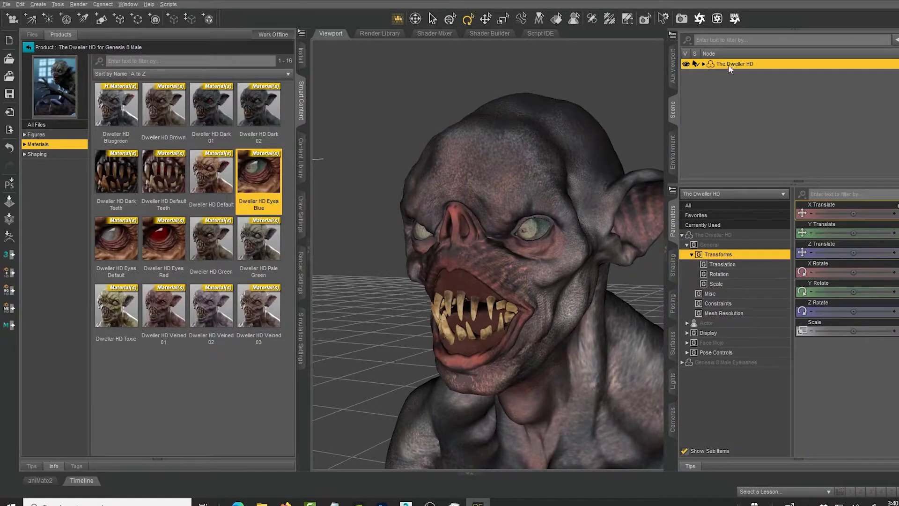
left_click(665, 252)
left_click(666, 255)
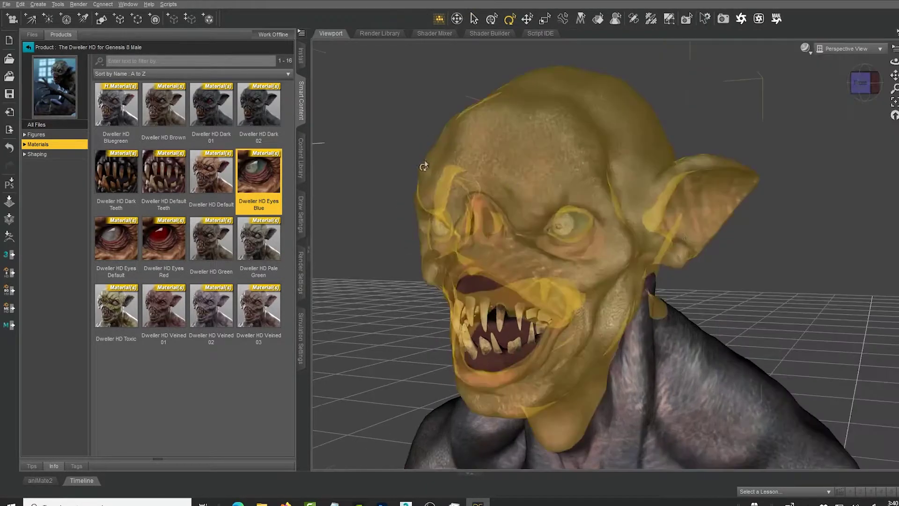
- Export the selected figure with Daz to 3ds Max, then switch over to 3ds Max
left_click(168, 6)
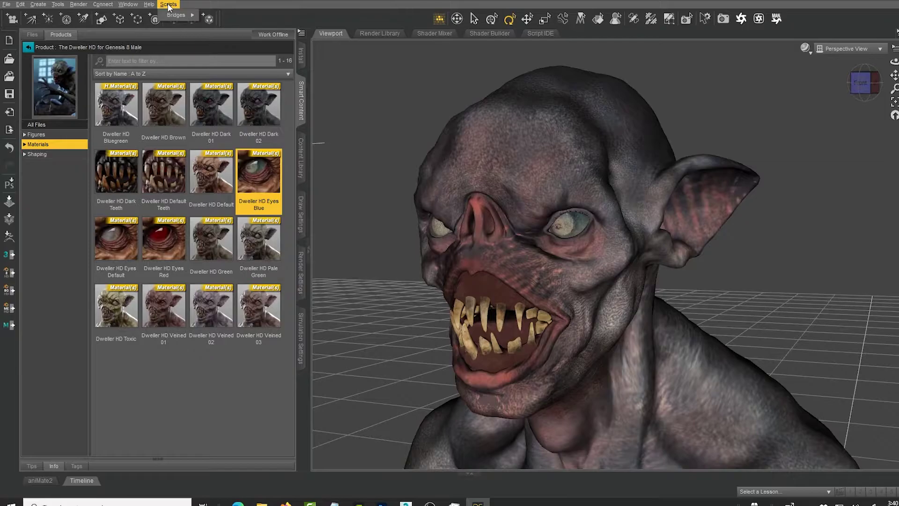
mouse_move(170, 17)
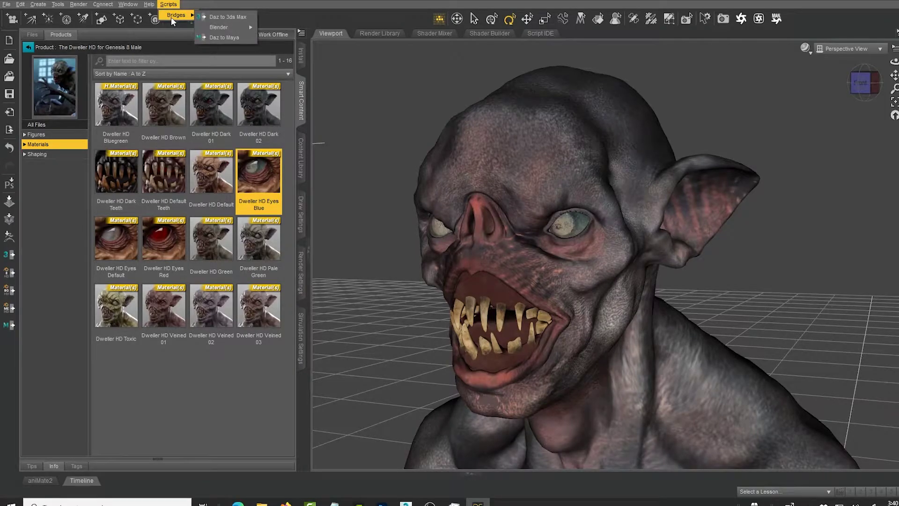
left_click(232, 20)
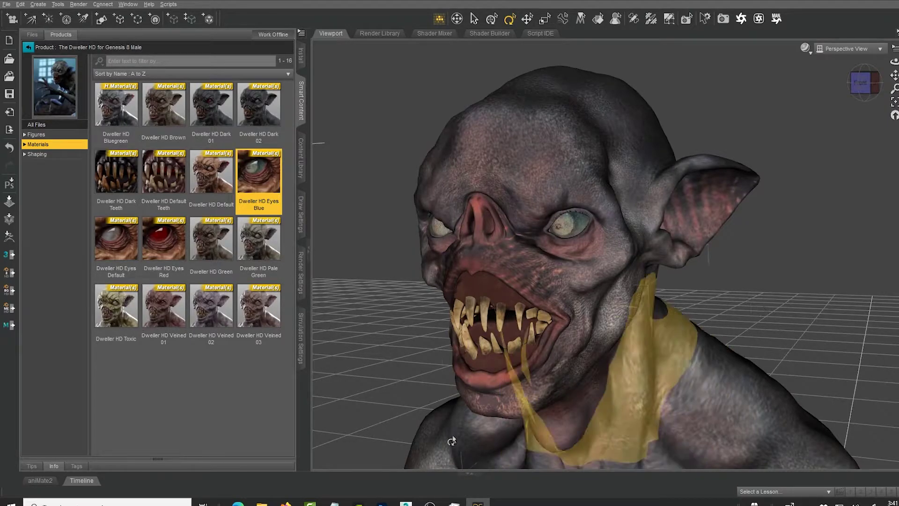
key("alt+Tab")
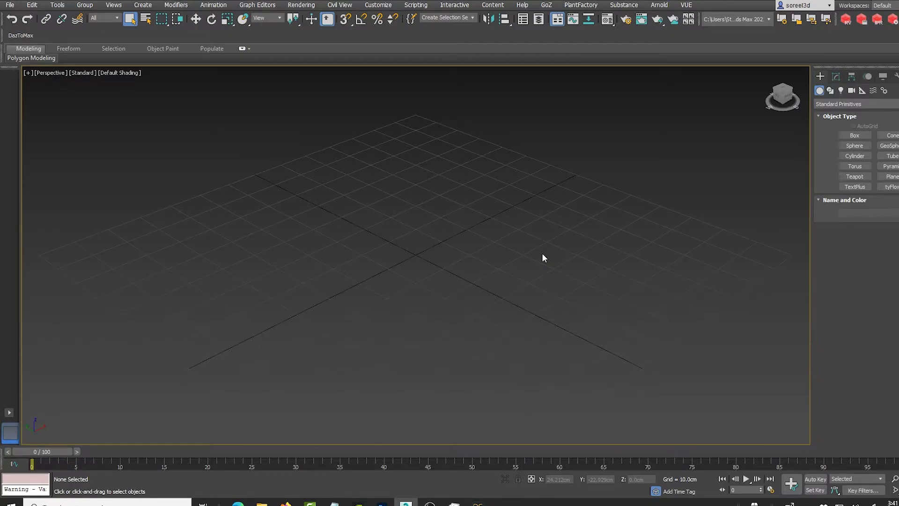
- Search commands for 'da', then bring up the Customize User Interface dialog
key("x")
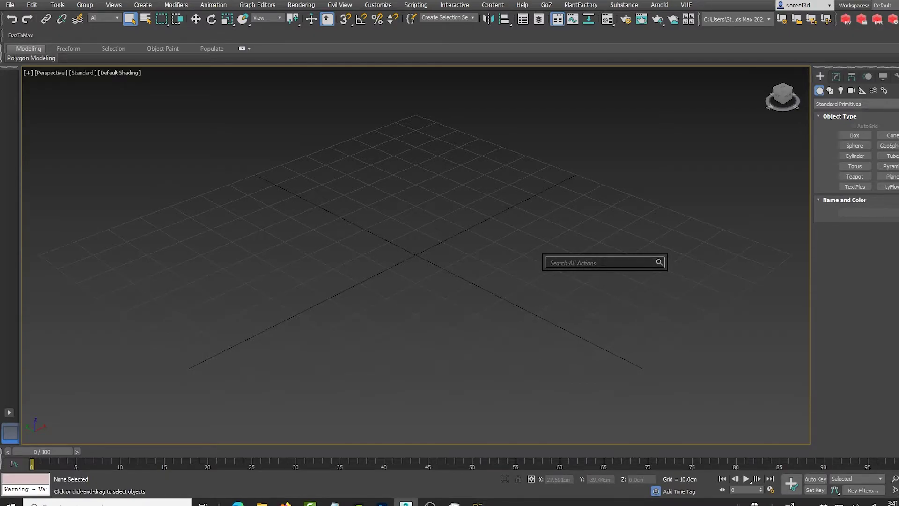
type("da")
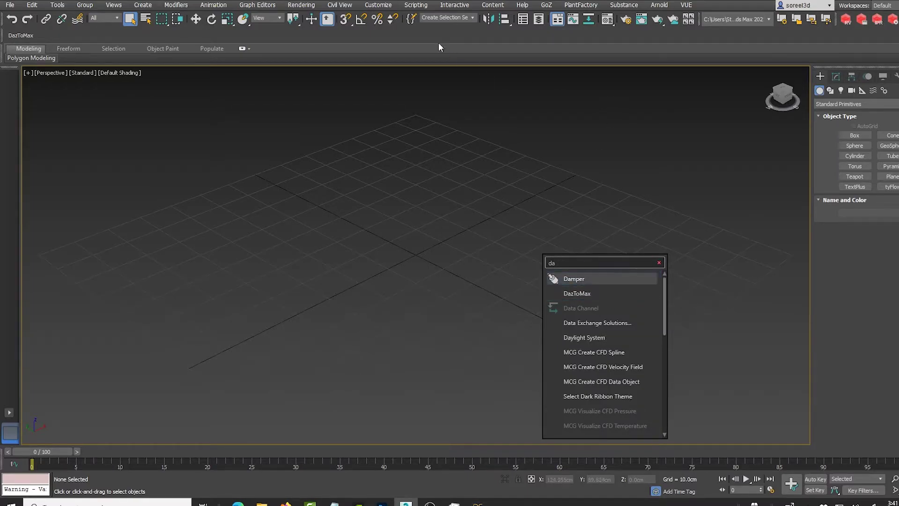
left_click(385, 6)
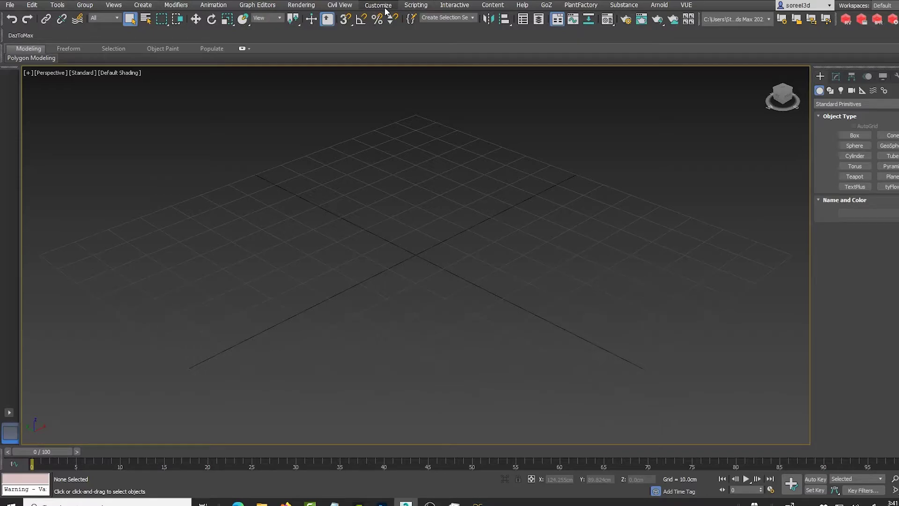
left_click(384, 6)
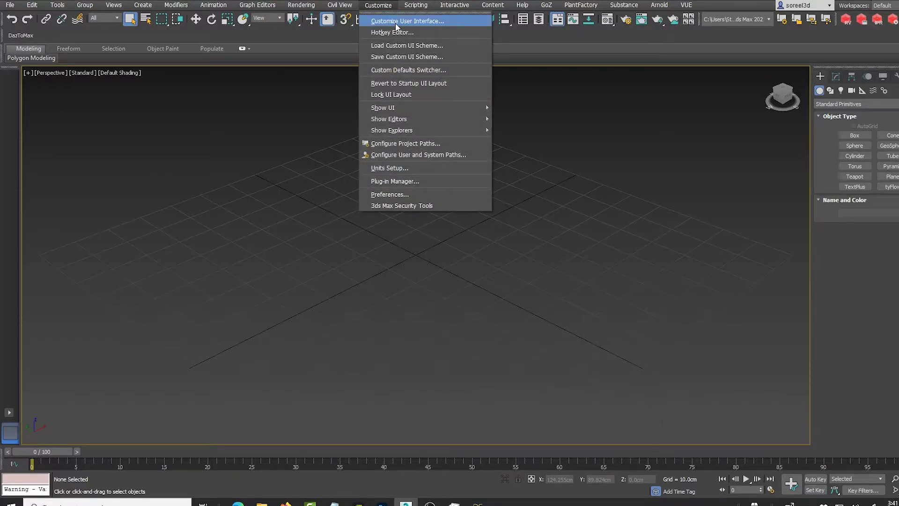
left_click(396, 24)
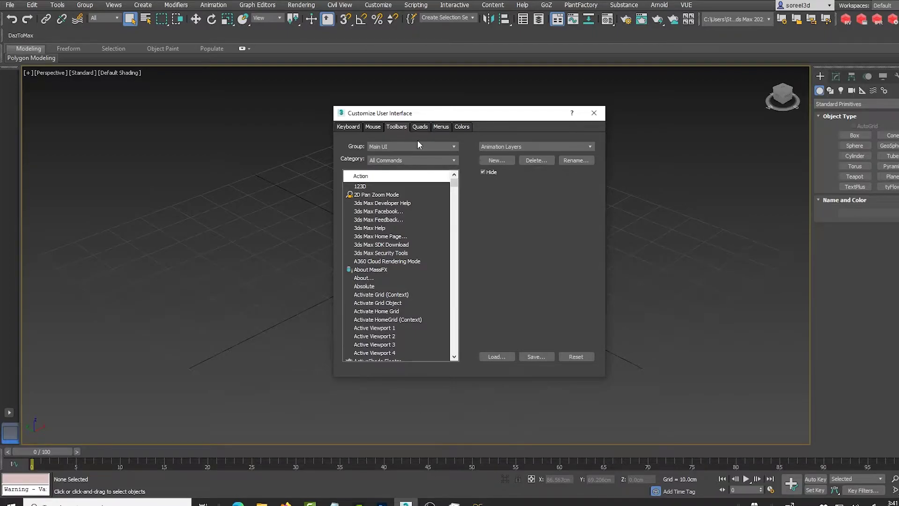
- Create a new floating toolbar named DazToMax and move it aside
left_click(498, 160)
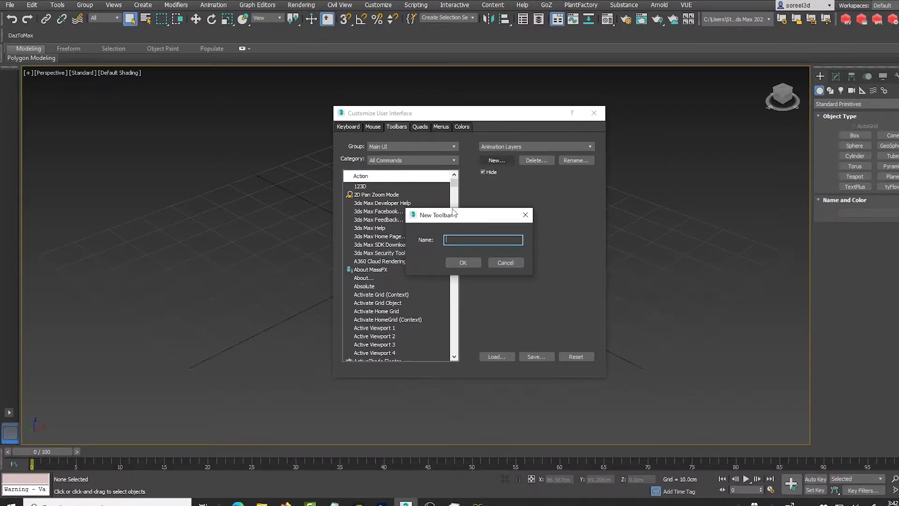
type("daztomax")
left_click(463, 262)
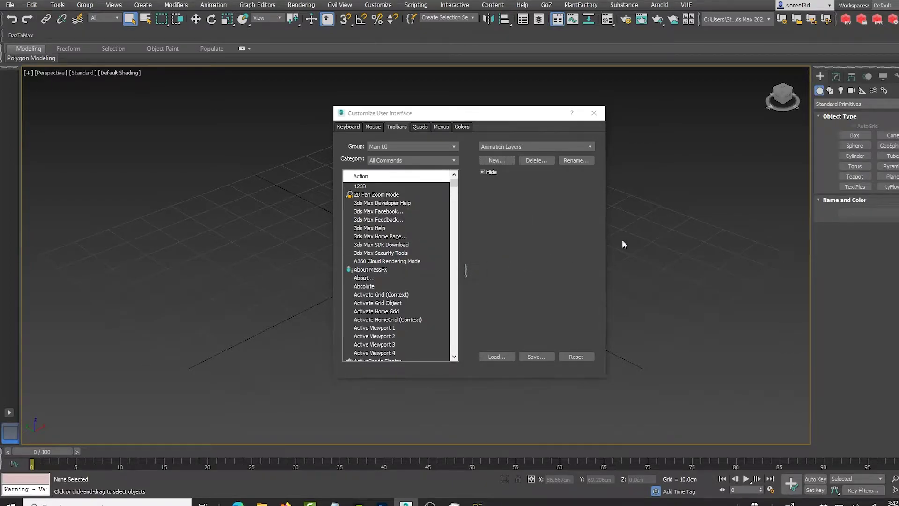
left_click_drag(466, 268, 665, 171)
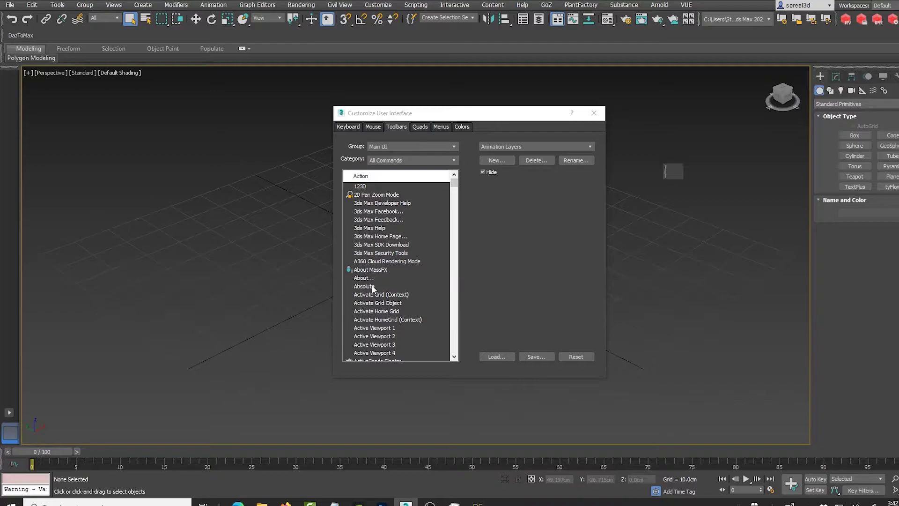
- Drag the DazToMax action onto the new toolbar and close the customisation dialog
left_click_drag(454, 184, 453, 221)
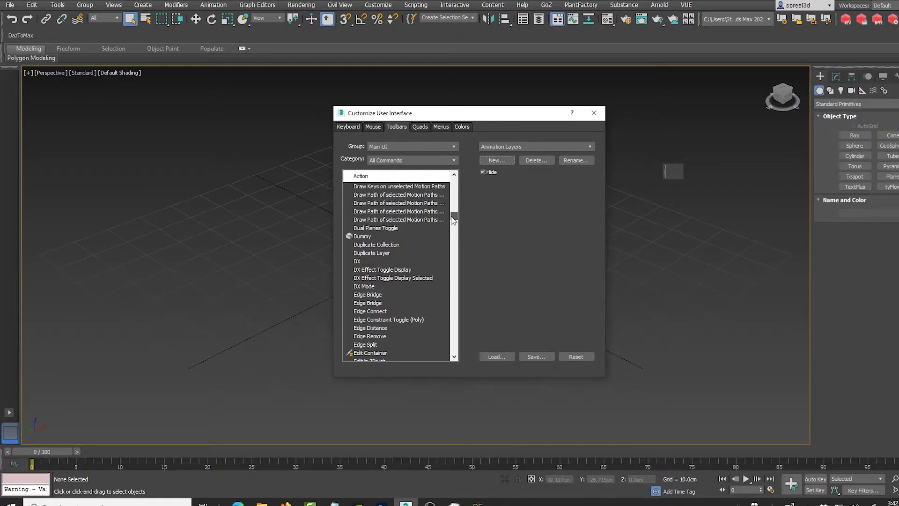
scroll(396, 266, "up", 5)
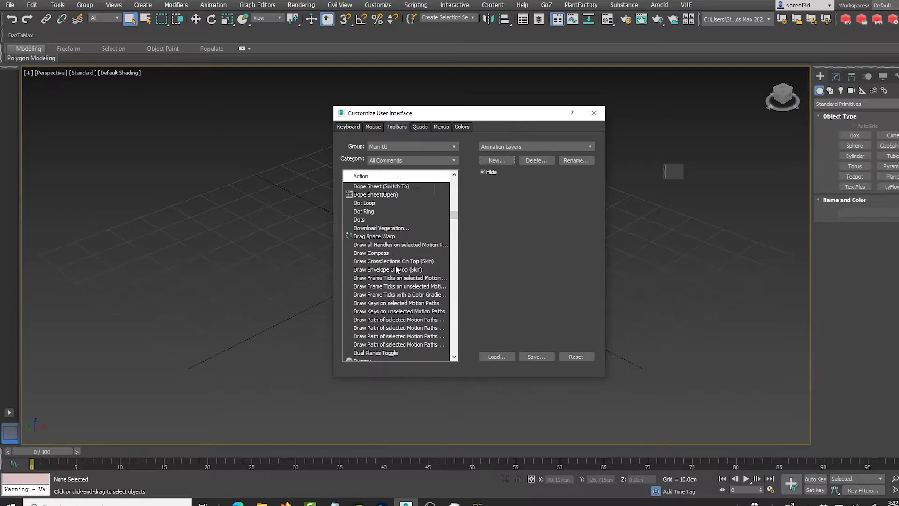
scroll(396, 267, "up", 15)
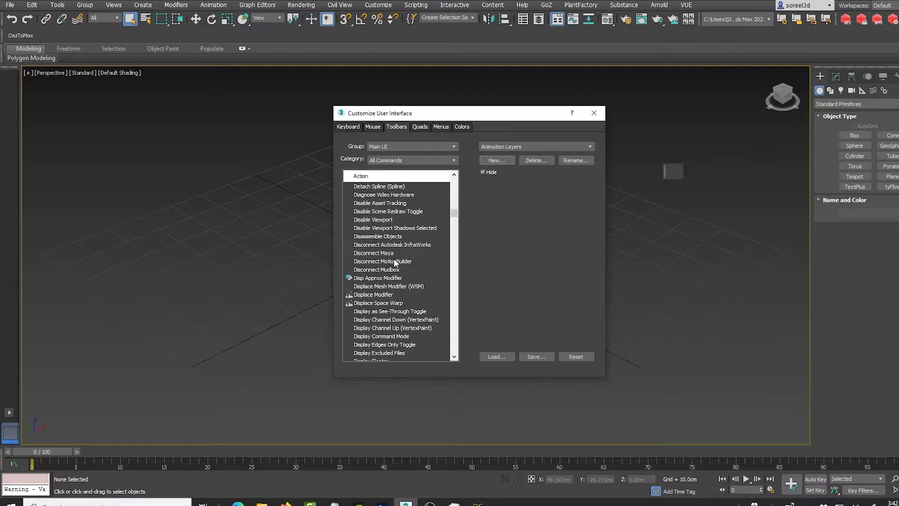
scroll(395, 262, "up", 15)
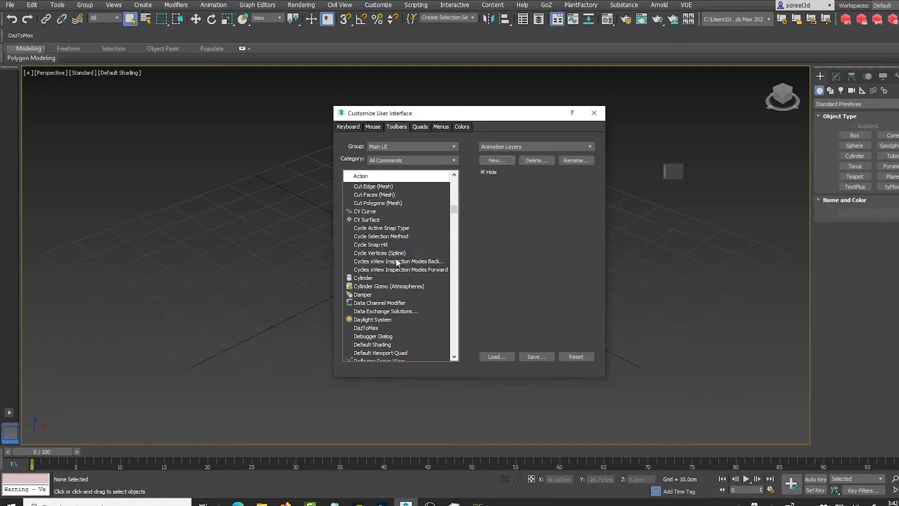
scroll(396, 262, "down", 2)
left_click_drag(373, 279, 672, 174)
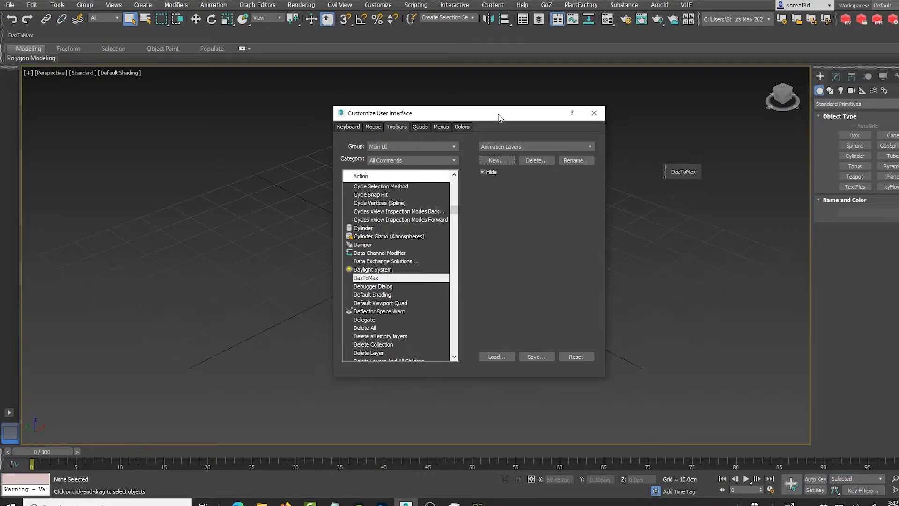
left_click(594, 113)
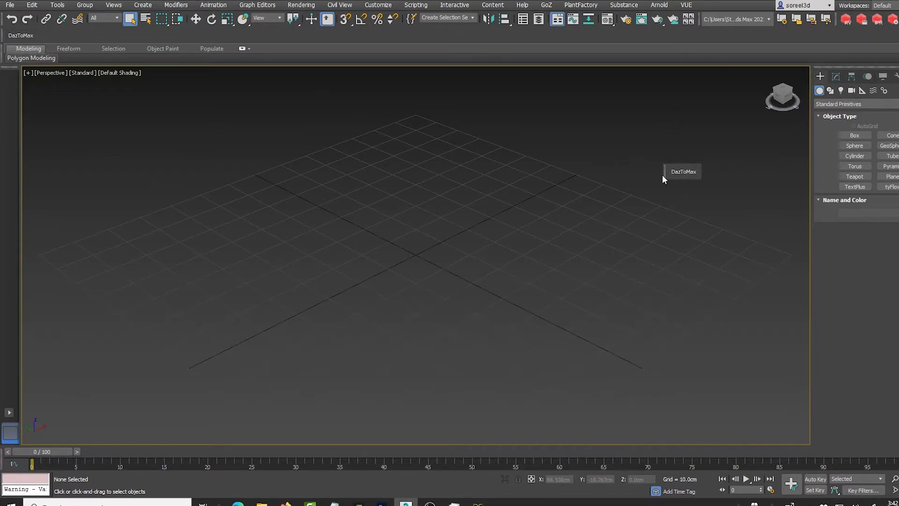
- Open the DazToMax bridge panel, run AUTO-IMPORT, and confirm replacing the empty scene
left_click(683, 172)
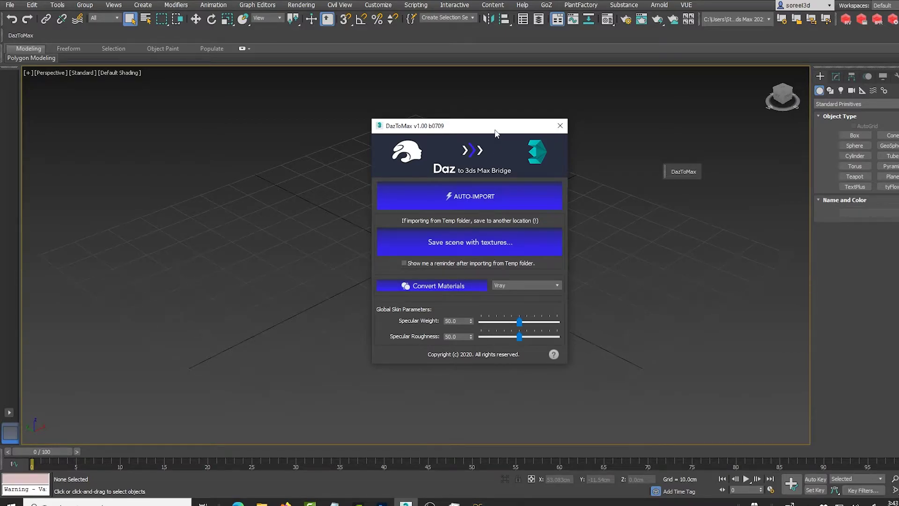
left_click_drag(496, 133, 823, 156)
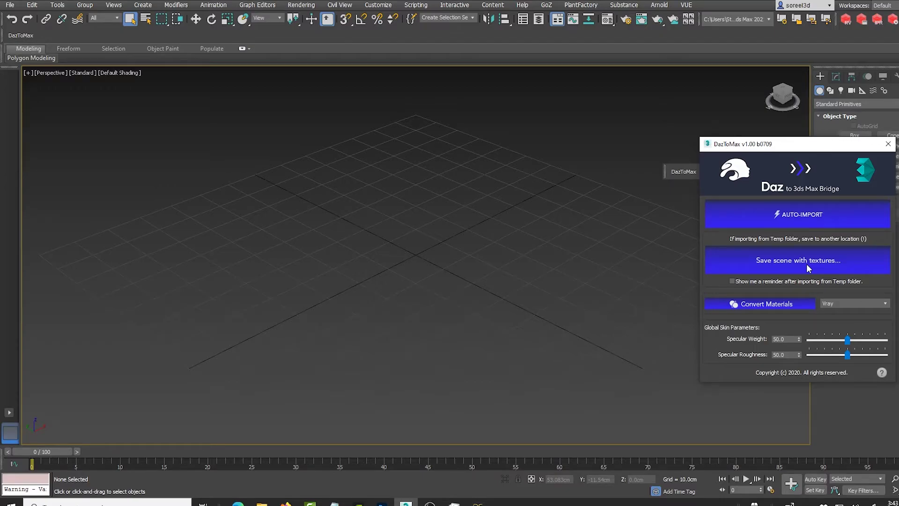
left_click(808, 213)
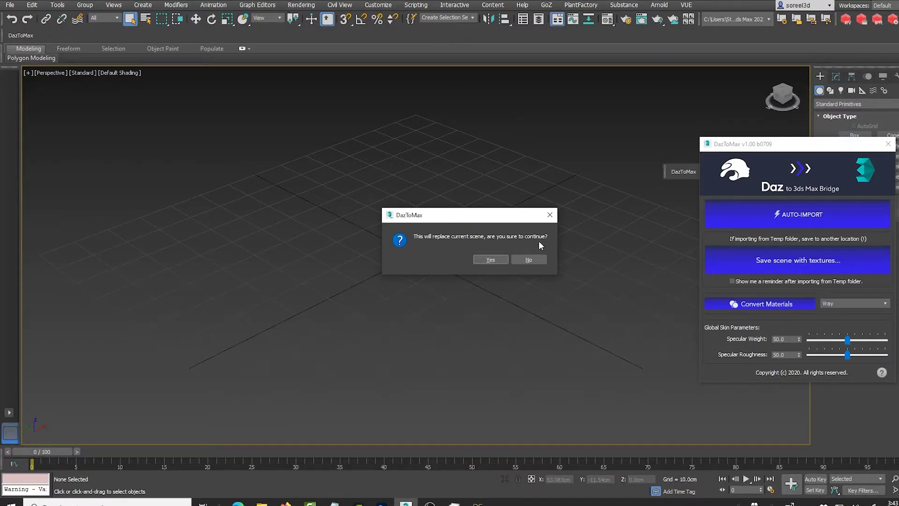
left_click(491, 259)
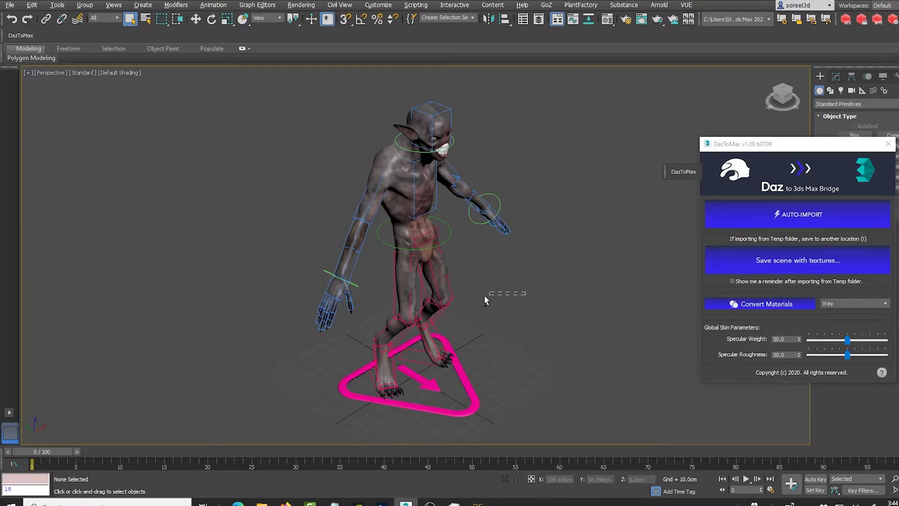
- Select the pelvis control and move it down to lower the creature's hips
middle_click_drag(508, 299, 435, 314, "alt")
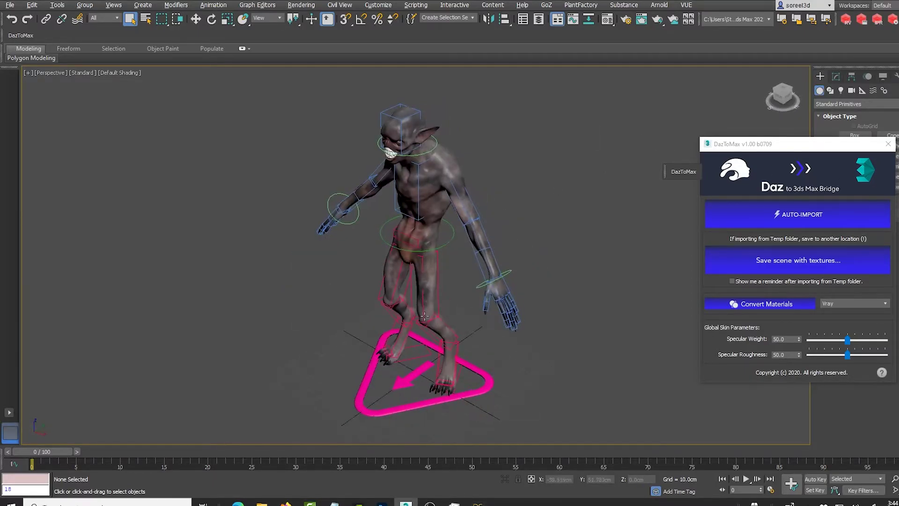
scroll(430, 324, "up", 5)
left_click_drag(571, 331, 532, 341)
middle_click_drag(532, 342, 596, 344, "alt")
scroll(481, 304, "down", 5)
scroll(483, 302, "up", 5)
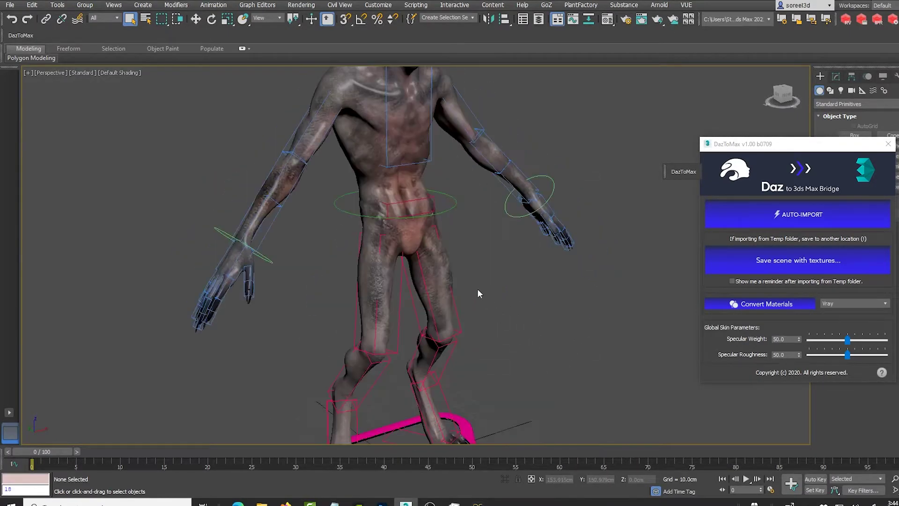
scroll(478, 291, "down", 4)
scroll(471, 265, "up", 5)
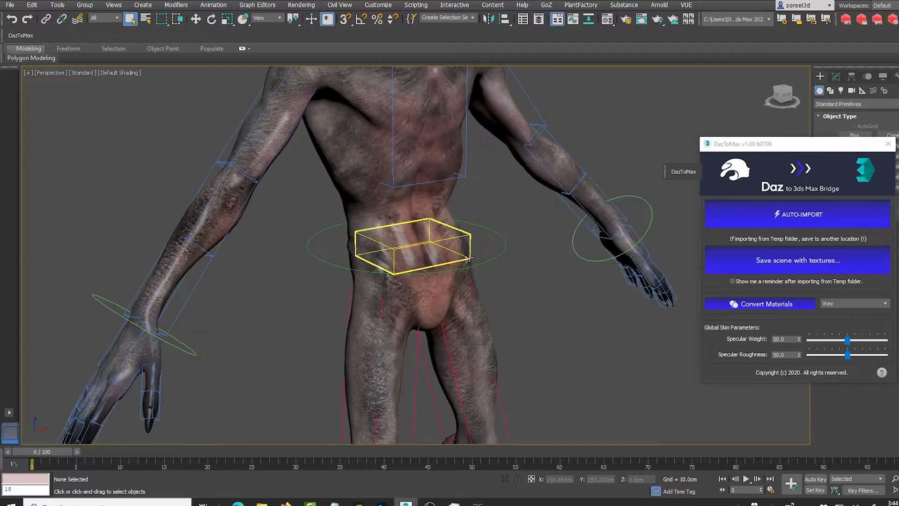
left_click(494, 261)
scroll(520, 283, "down", 6)
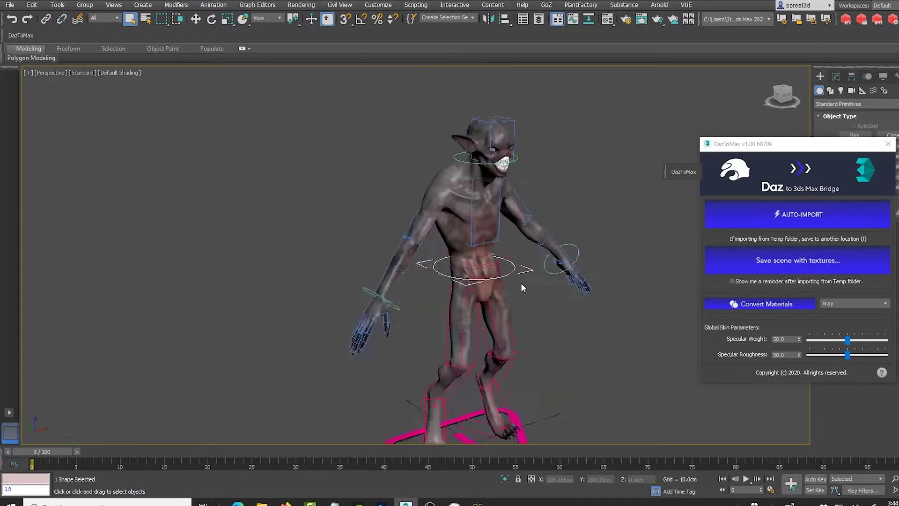
scroll(521, 283, "up", 3)
key("w")
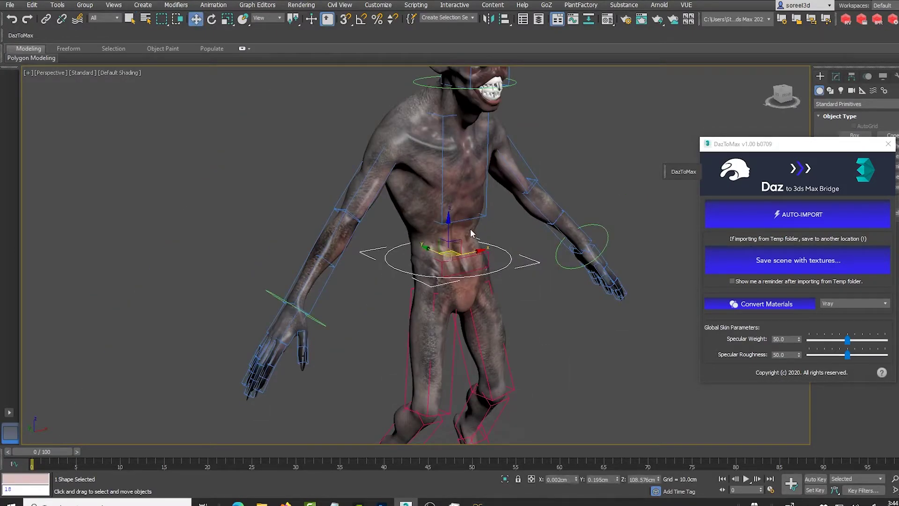
left_click_drag(448, 221, 464, 206)
scroll(459, 187, "down", 5)
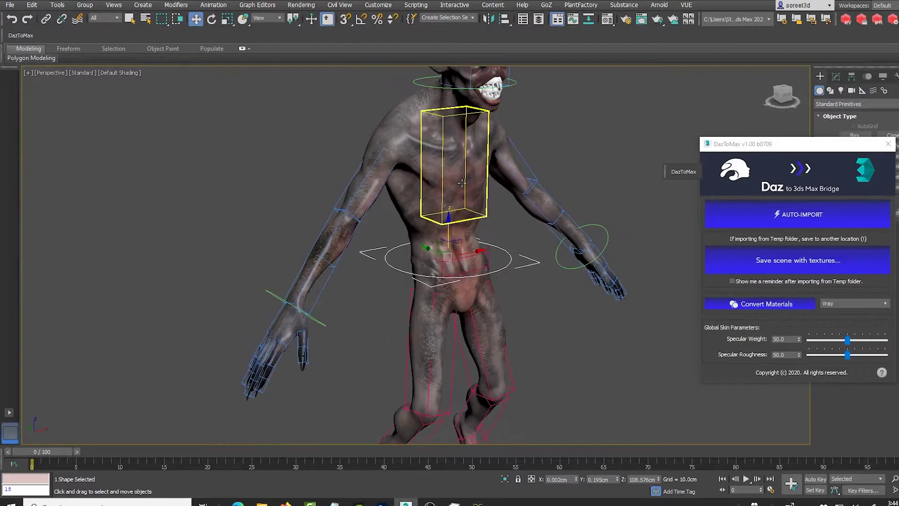
middle_click_drag(548, 255, 539, 278, "alt")
scroll(539, 278, "up", 5)
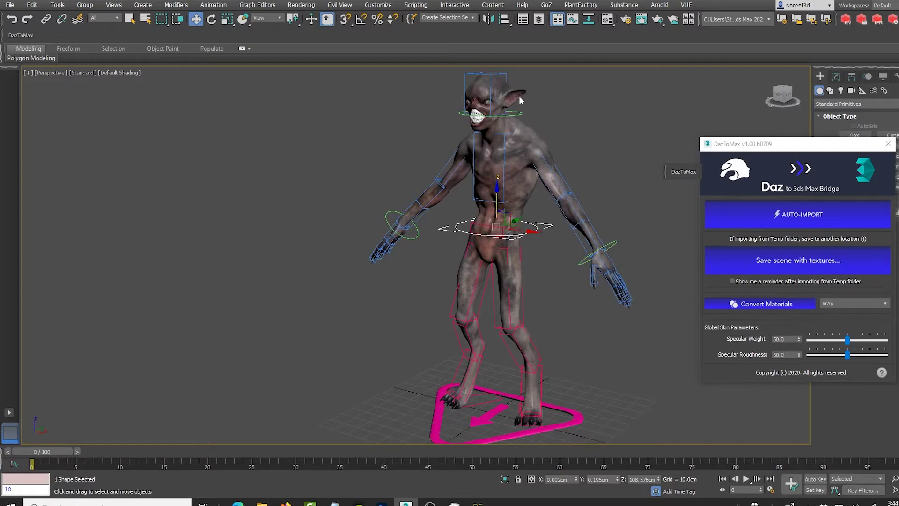
- Select the head control and rotate it to turn and tilt the creature's head
left_click(519, 114)
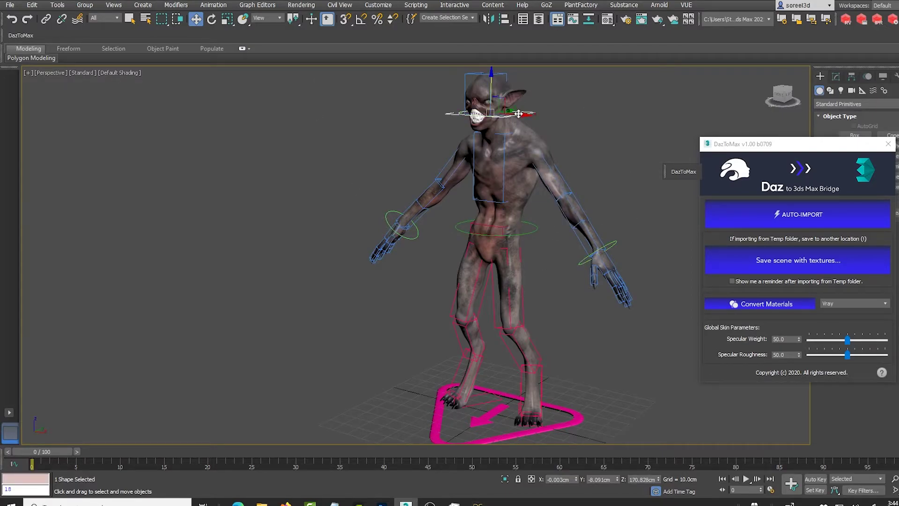
key("e")
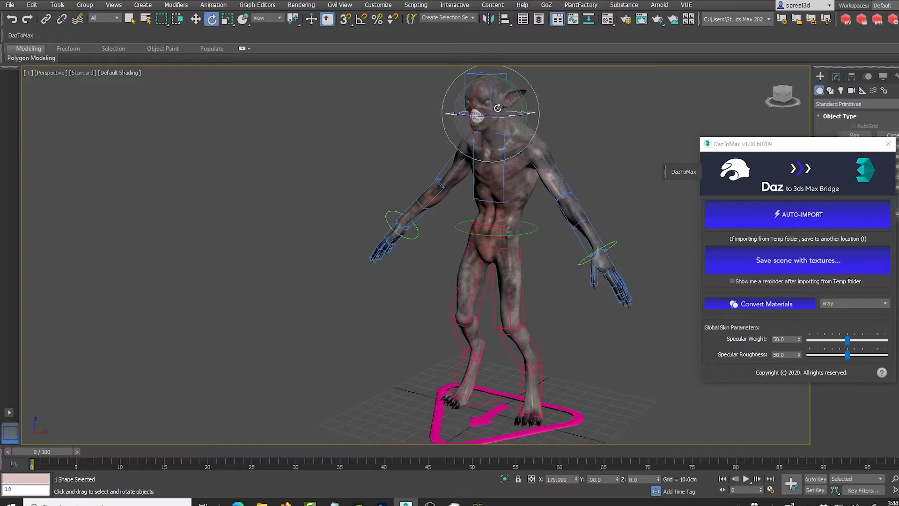
left_click_drag(498, 108, 507, 103)
scroll(508, 102, "up", 2)
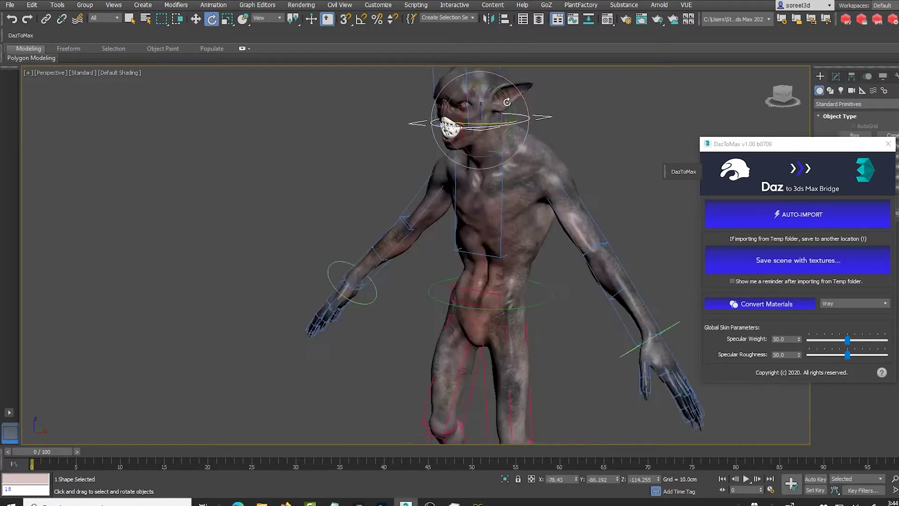
scroll(510, 113, "up", 5)
middle_click_drag(512, 120, 504, 158, "alt")
scroll(504, 158, "down", 2)
scroll(611, 114, "up", 3)
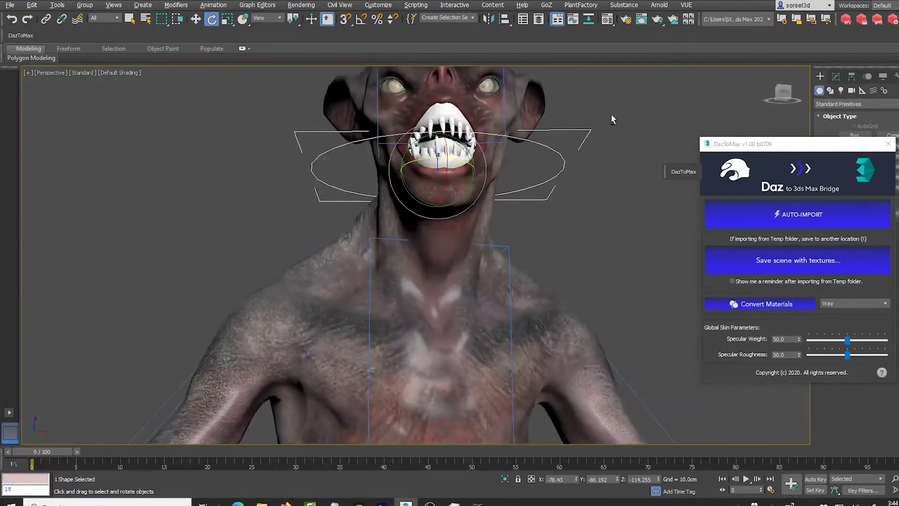
scroll(612, 114, "down", 2)
middle_click_drag(611, 113, 608, 191, "alt")
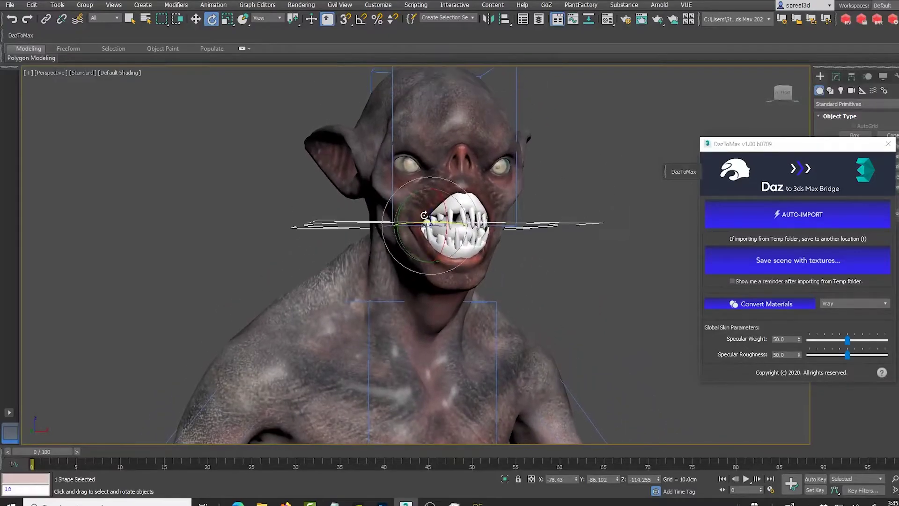
mouse_move(423, 215)
left_mouse_down()
mouse_move(436, 217)
mouse_move(441, 201)
mouse_move(442, 225)
mouse_move(433, 209)
mouse_move(465, 251)
mouse_move(435, 209)
mouse_move(430, 217)
mouse_move(437, 206)
mouse_move(381, 207)
mouse_move(415, 196)
mouse_move(418, 213)
left_mouse_up()
- View the character from a three-quarter angle and undo the head rotation with Ctrl+Z
scroll(587, 238, "down", 5)
middle_click_drag(587, 238, 606, 213, "alt")
key("ctrl+z")
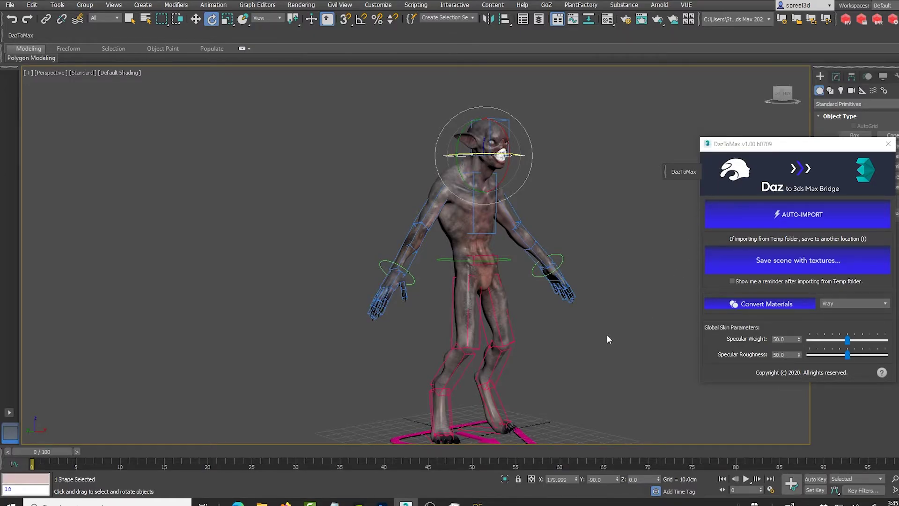
middle_click_drag(607, 334, 530, 333, "alt")
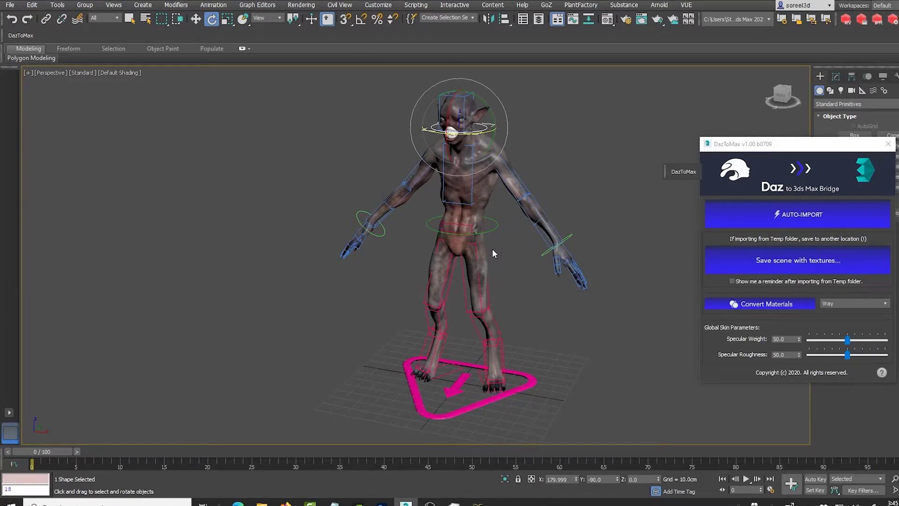
scroll(487, 213, "up", 2)
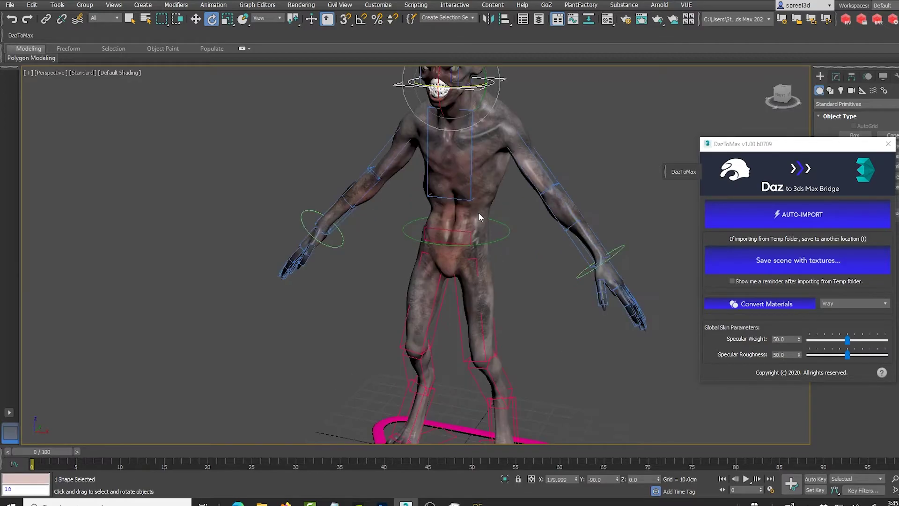
scroll(488, 215, "down", 2)
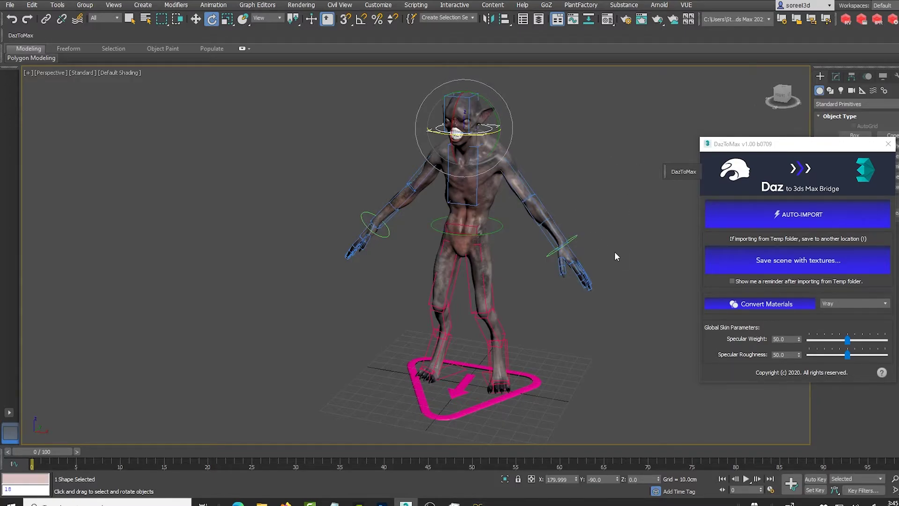
middle_click_drag(593, 299, 573, 285, "alt")
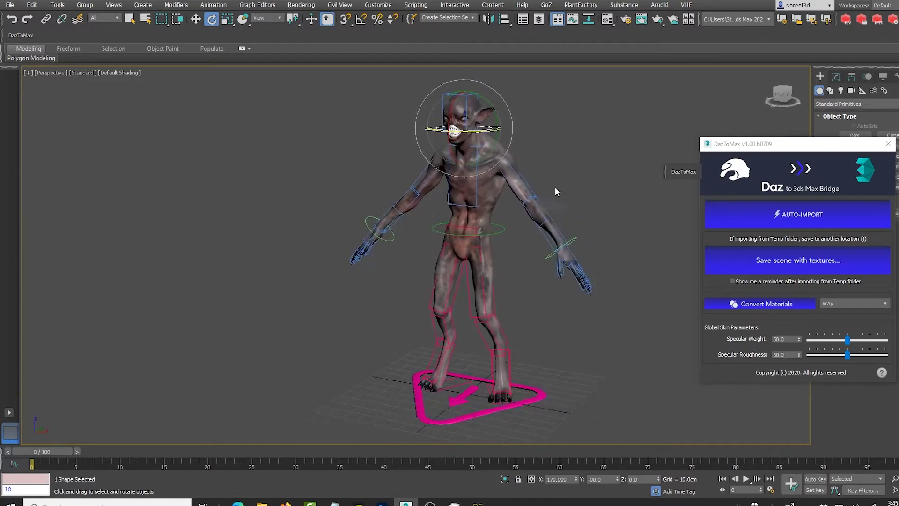
scroll(539, 223, "up", 8)
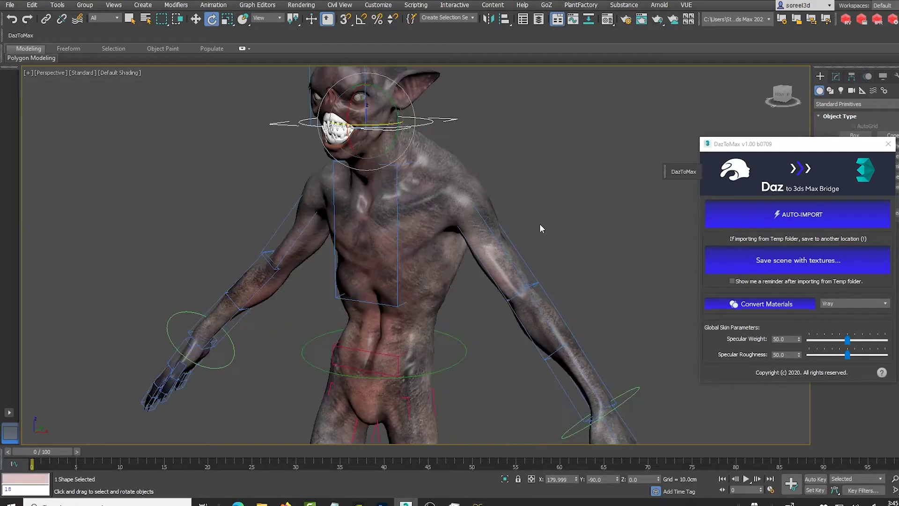
scroll(519, 198, "down", 4)
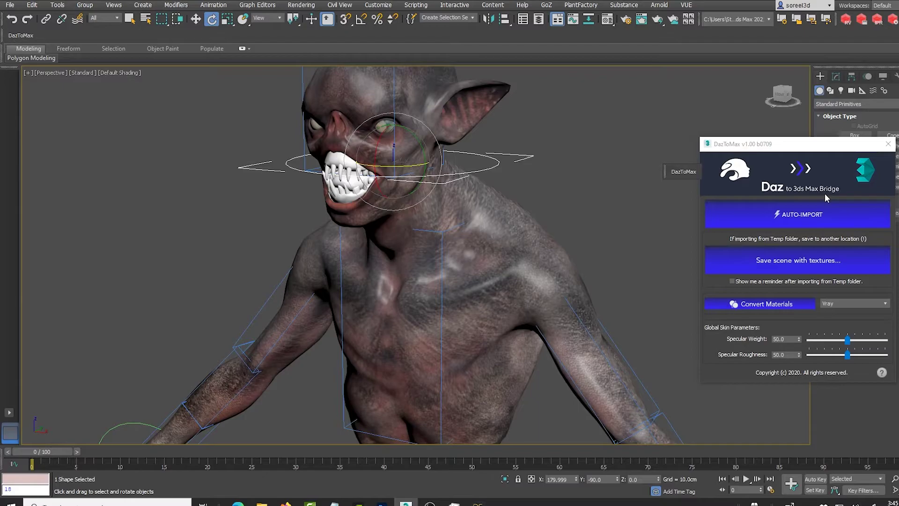
middle_click_drag(674, 197, 634, 218, "alt")
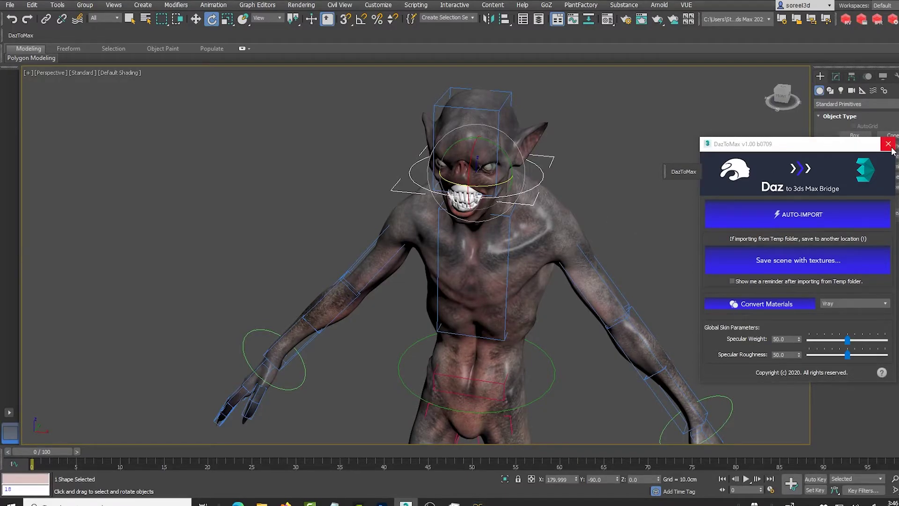
- Use Save scene with textures, make a 'Test' folder under scenes, and save DaztoMax_Test_00 there
left_click(779, 264)
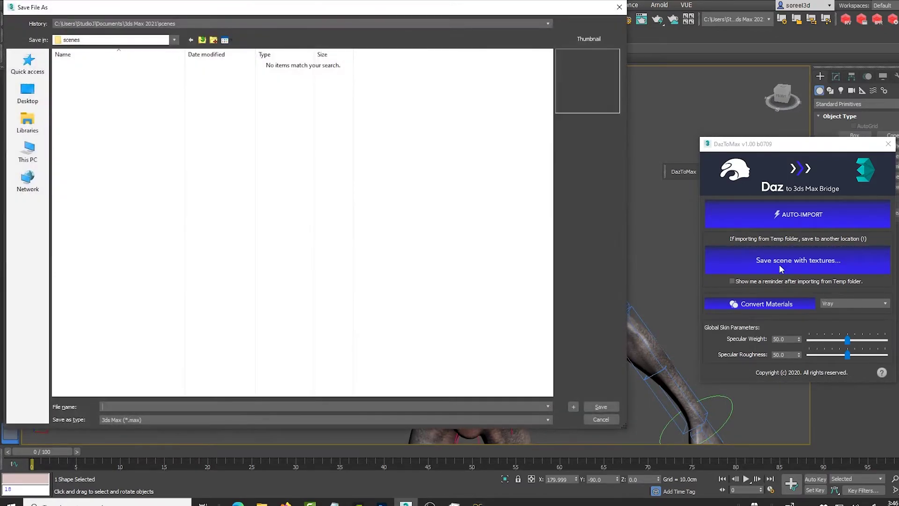
left_click(214, 41)
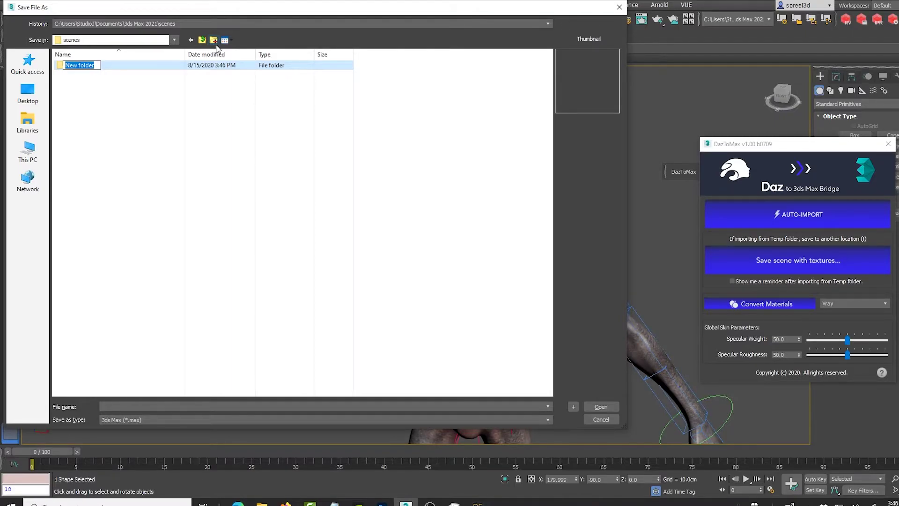
type("Test")
key("Return")
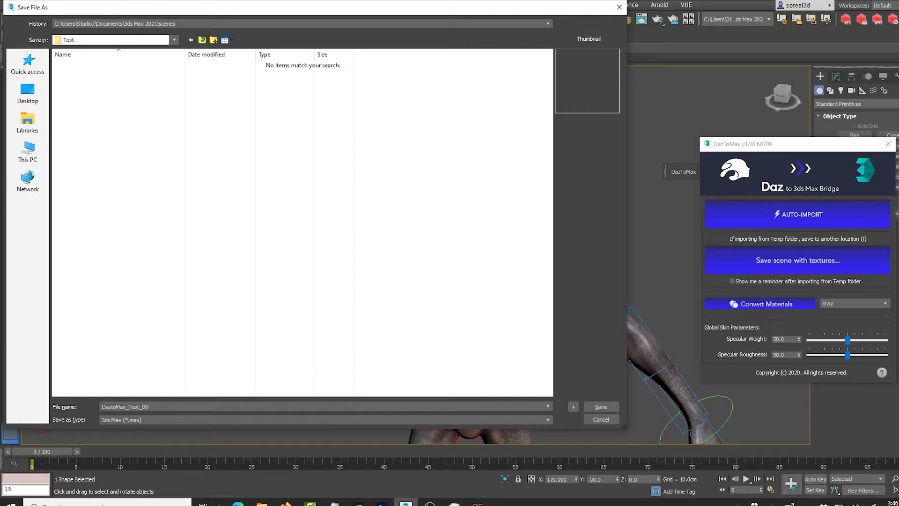
left_click(602, 407)
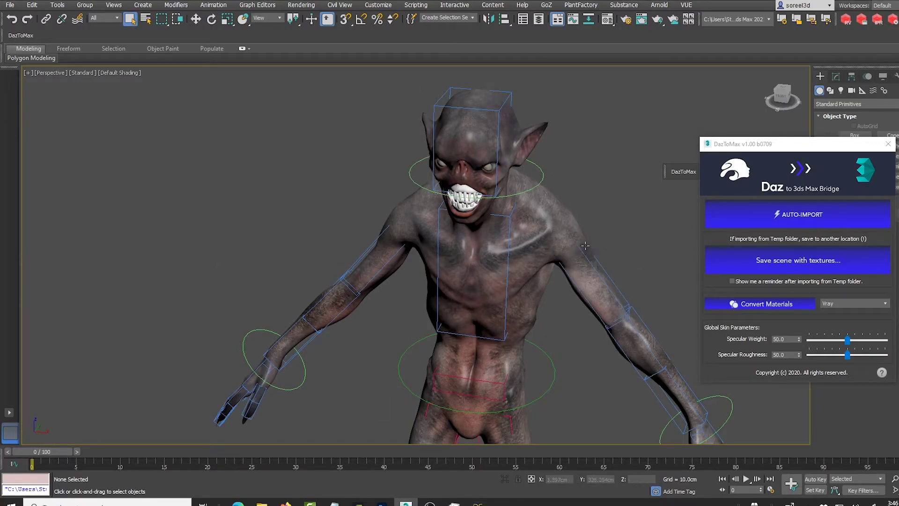
- Close the Daz bridge panel and quit Daz Studio without saving its scene
left_click(890, 146)
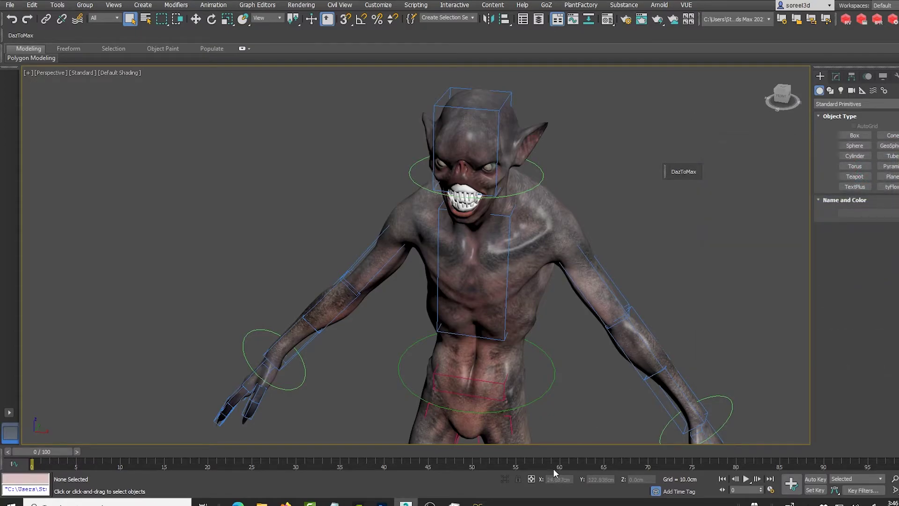
left_click(478, 502)
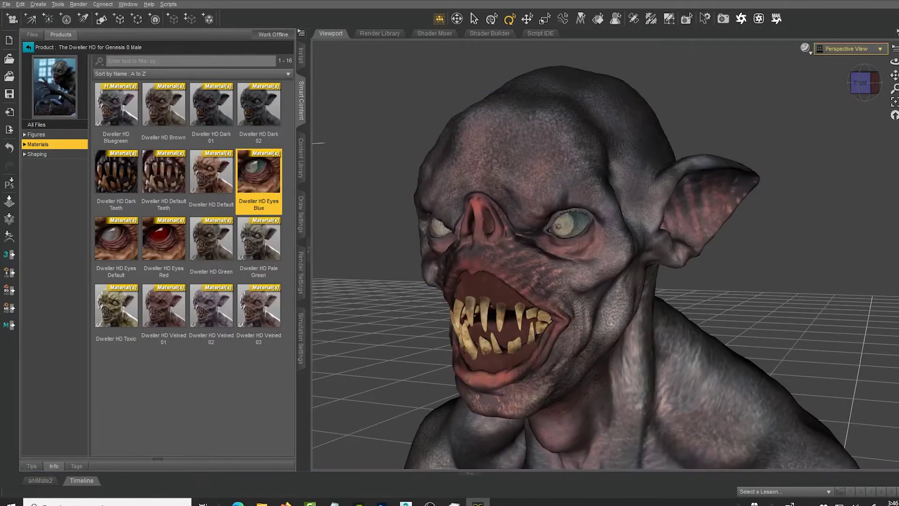
key("ctrl+n")
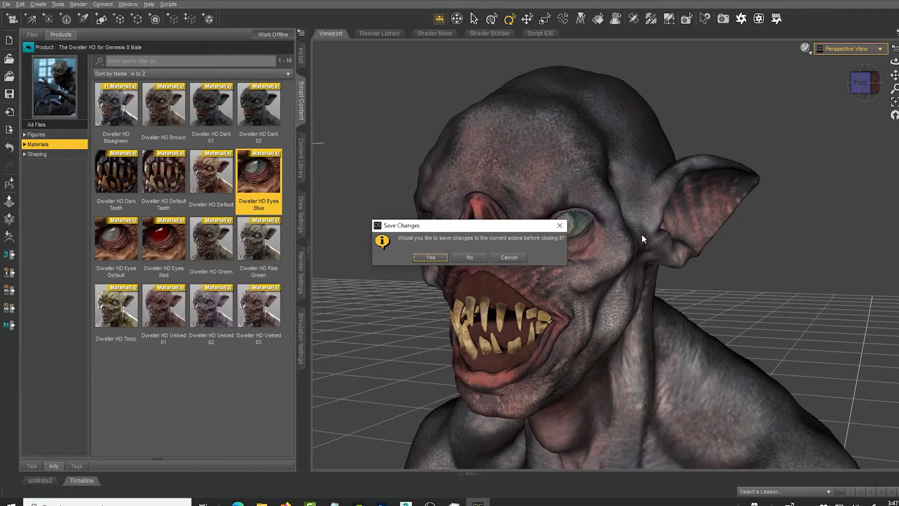
left_click(472, 260)
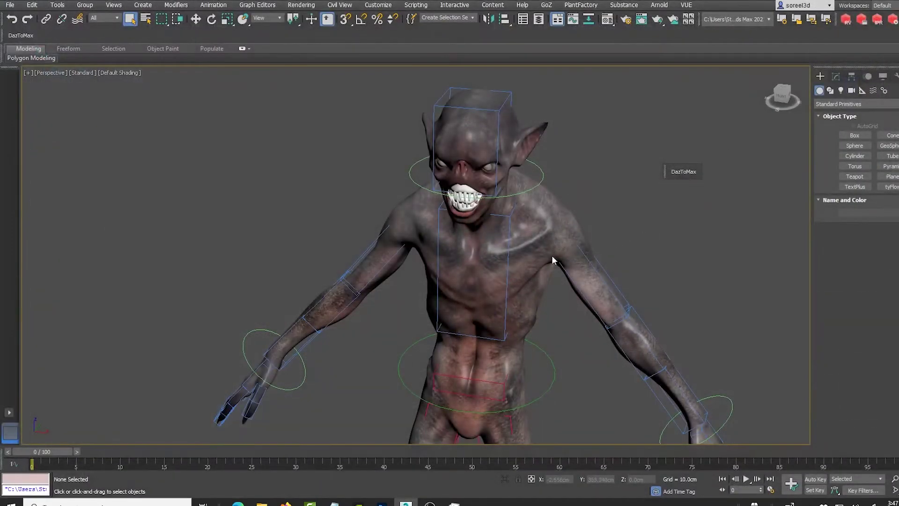
- Orbit and zoom to frame the view on the creature's head control, then open the Create menu
middle_click_drag(534, 276, 645, 260, "alt")
scroll(542, 315, "up", 5)
scroll(562, 301, "down", 5)
scroll(522, 268, "up", 3)
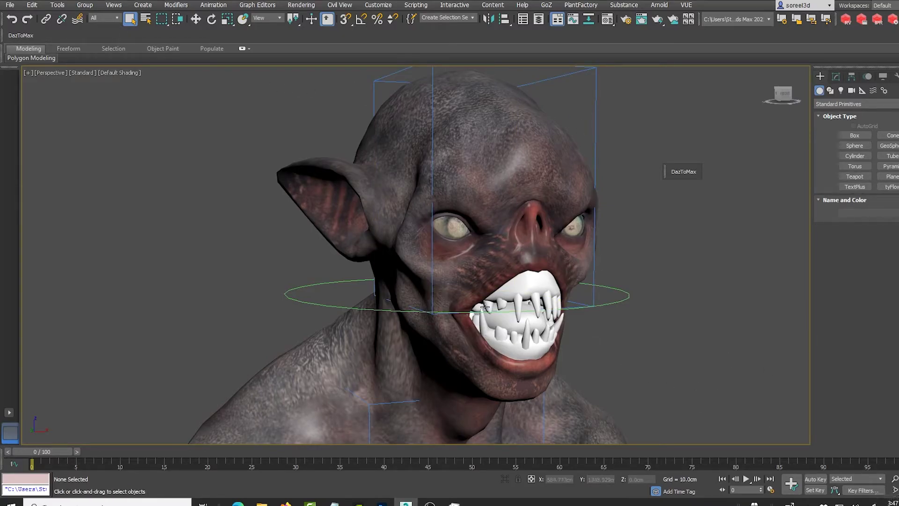
left_click(509, 309)
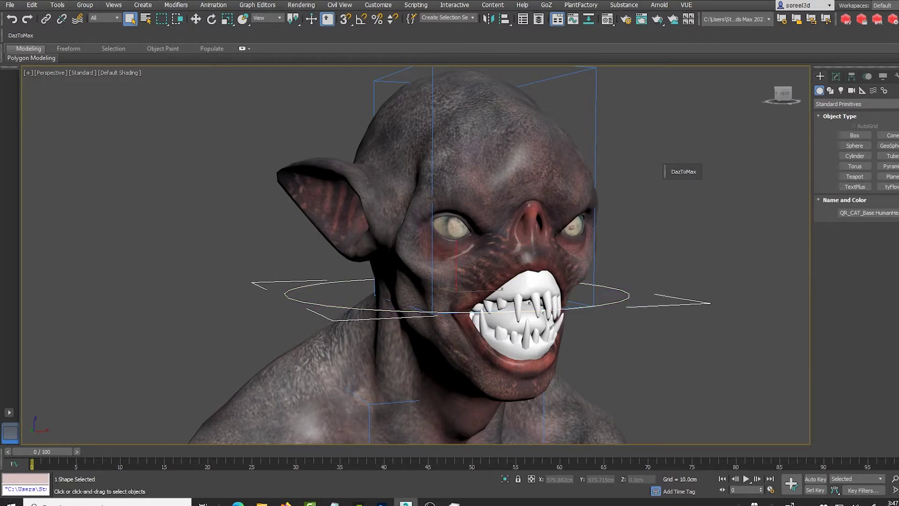
left_click(894, 490)
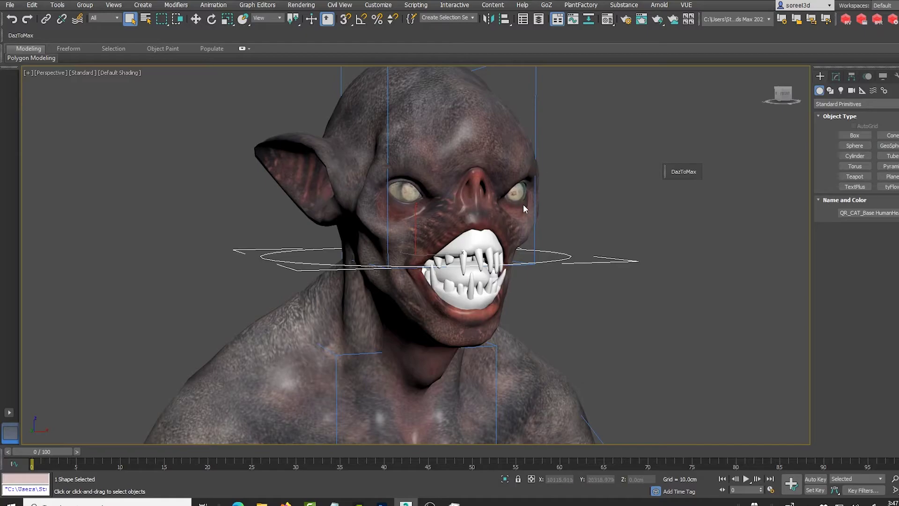
left_click(143, 5)
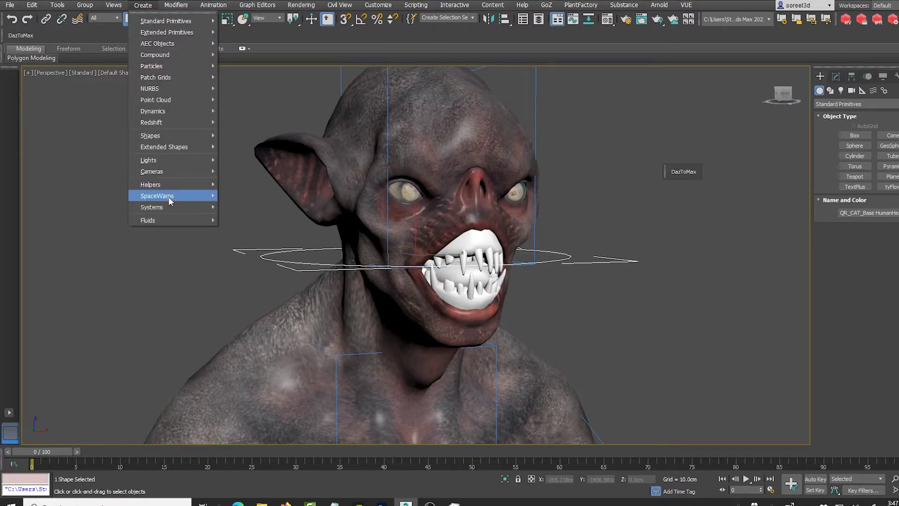
mouse_move(170, 171)
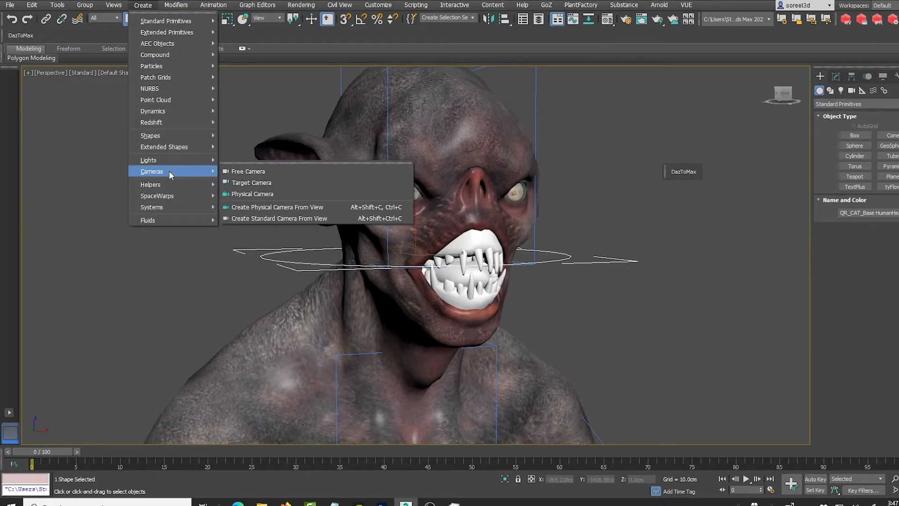
- Create Camera001 from the current view and set its lens to 200mm
left_click(299, 218)
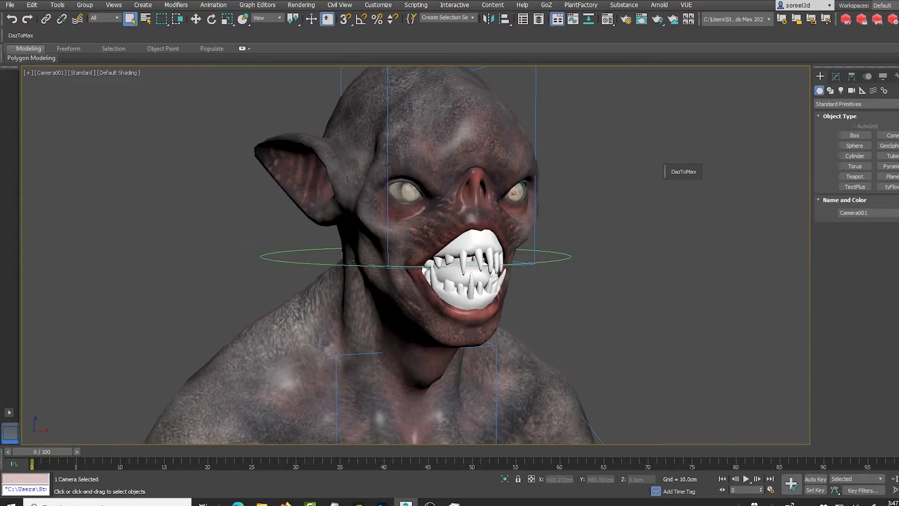
left_click(896, 490)
left_click_drag(562, 319, 532, 273)
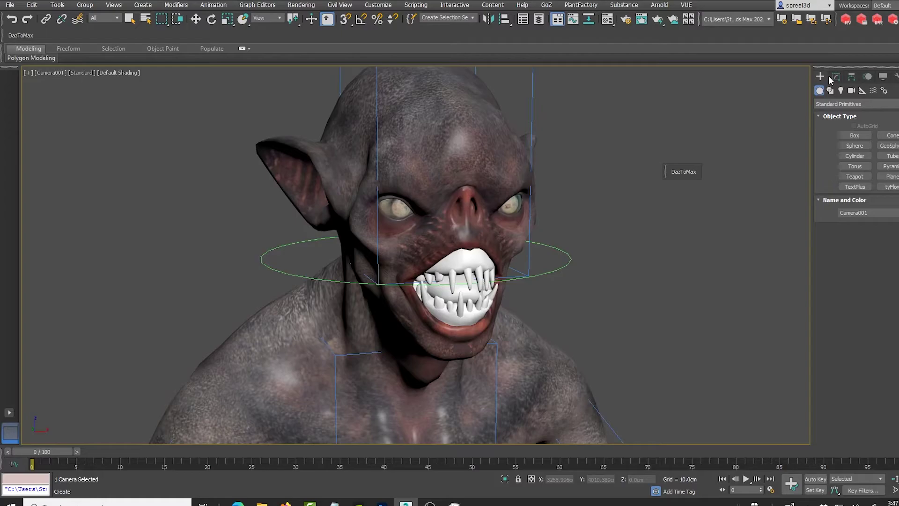
left_click(48, 72)
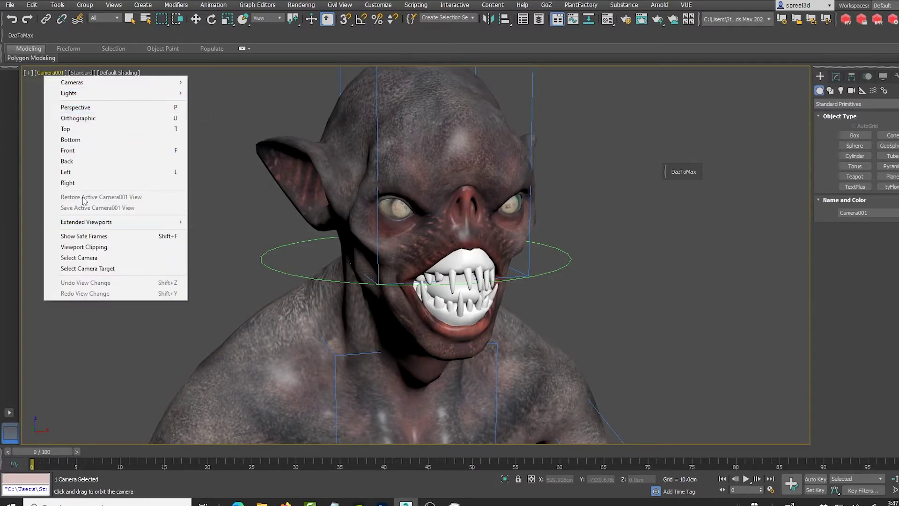
left_click(92, 258)
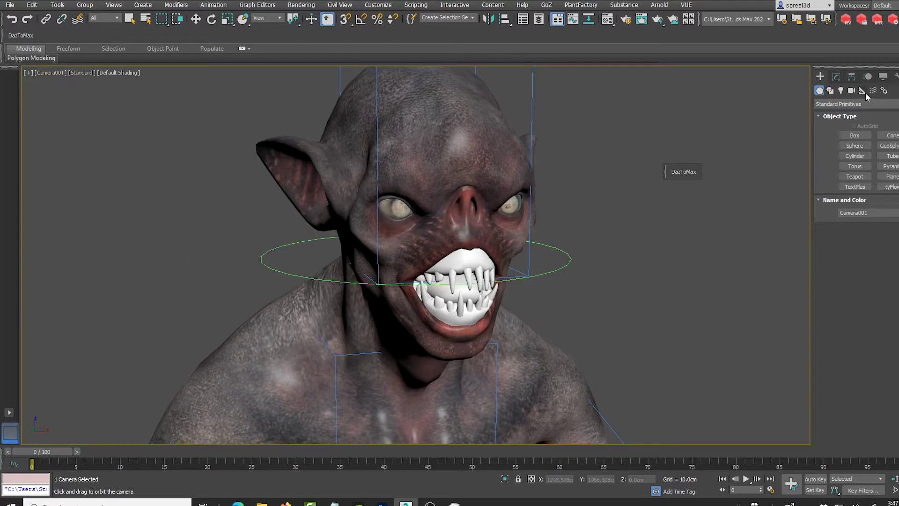
left_click(836, 77)
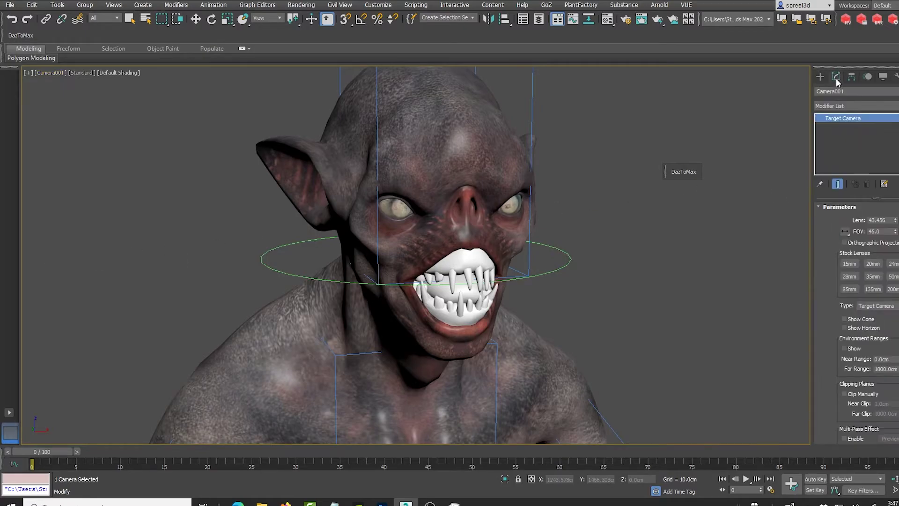
left_click(892, 289)
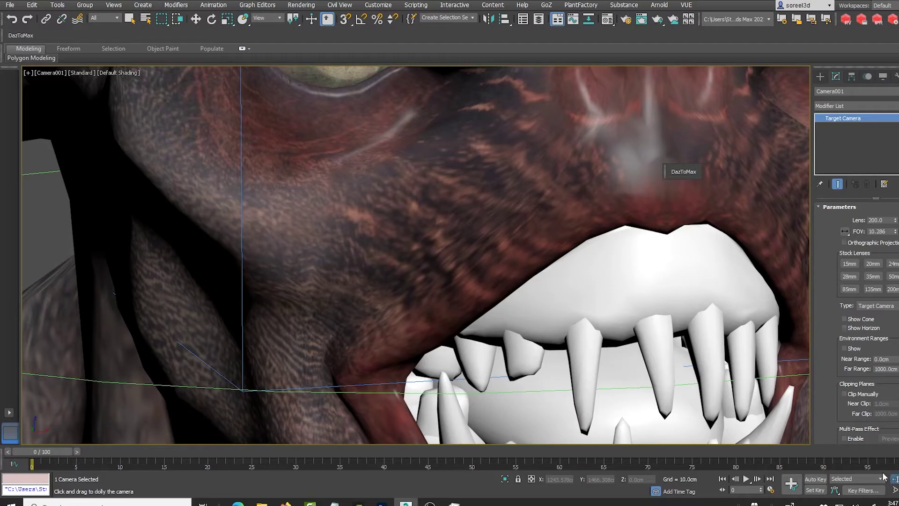
- Dolly Camera001 back to show the whole head and orbit it slightly sideways
left_click(895, 478)
left_click_drag(531, 213, 538, 354)
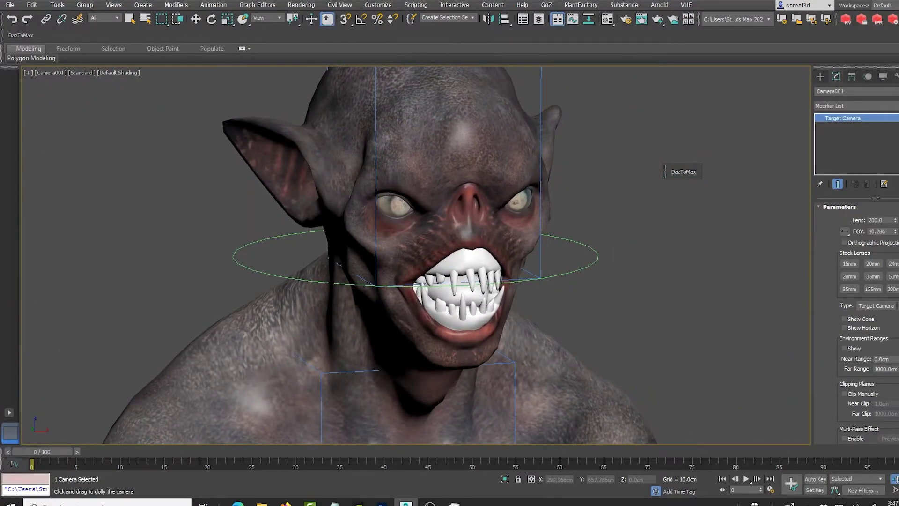
left_click(897, 490)
left_click_drag(496, 230, 511, 270)
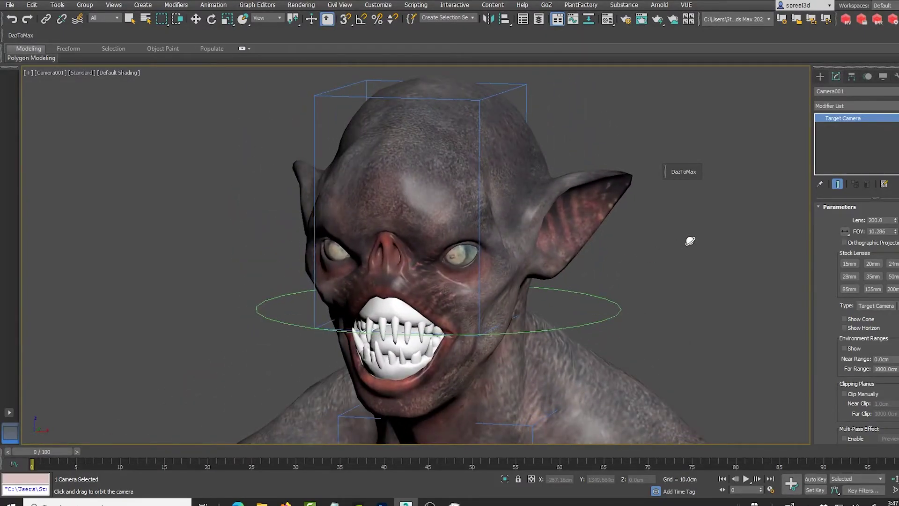
- Choose OctaneRender as the renderer in Render Setup and open the OctaneRender viewport
right_click(691, 243)
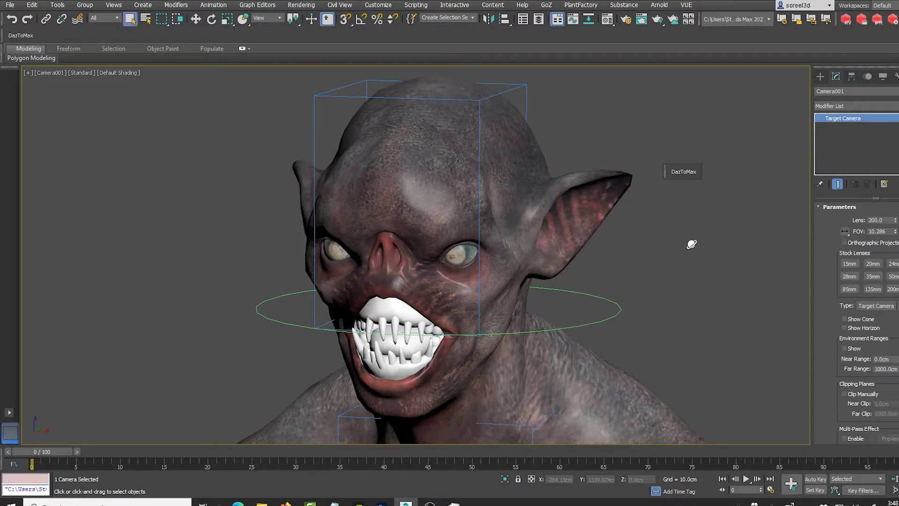
left_click(628, 20)
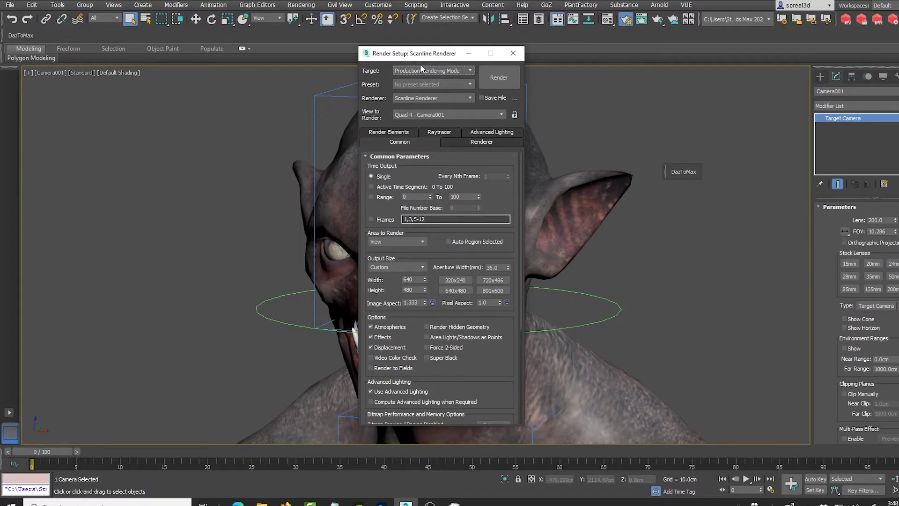
left_click(467, 98)
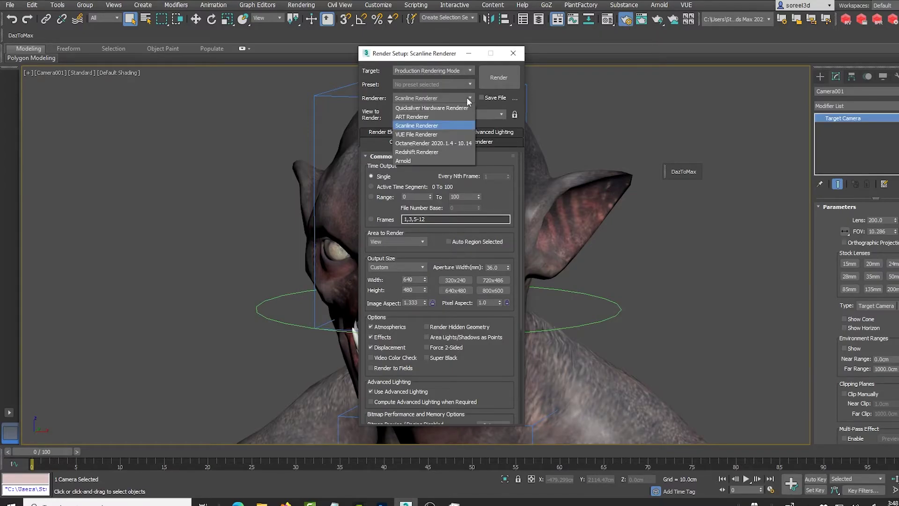
left_click(451, 144)
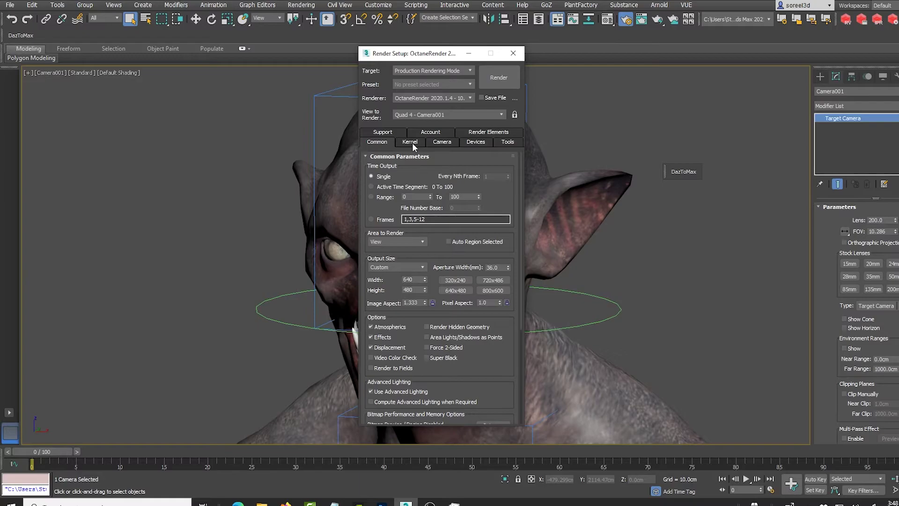
left_click(412, 142)
left_click(434, 190)
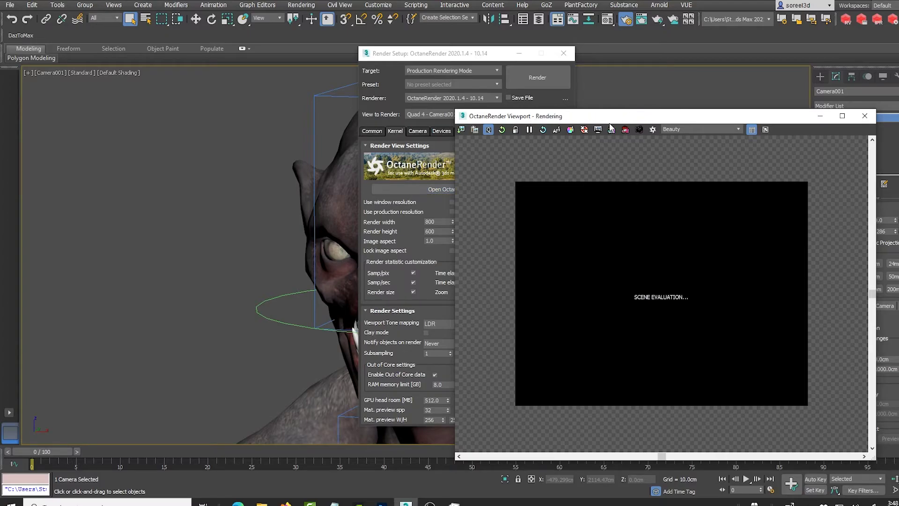
- Move the Octane render window left and switch the viewport to a perspective view from above
left_click_drag(641, 119, 209, 107)
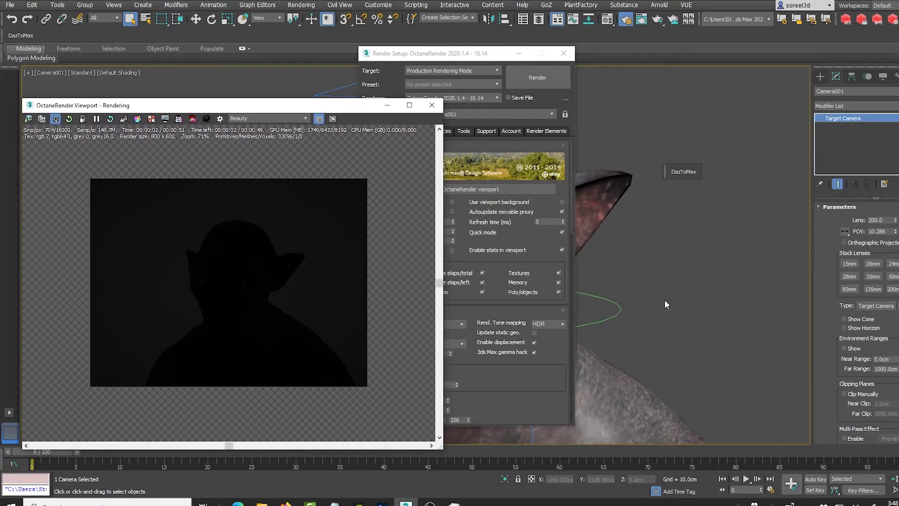
left_click(60, 72)
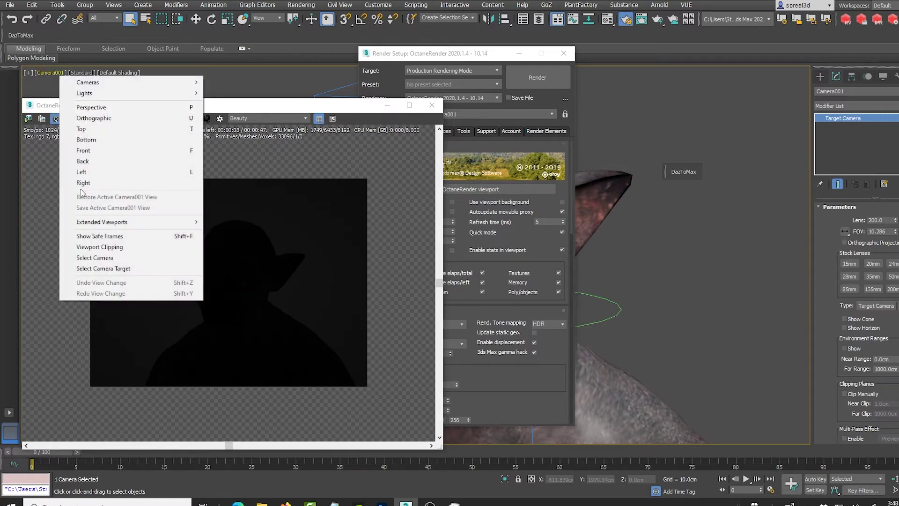
left_click(91, 107)
scroll(679, 363, "down", 5)
scroll(679, 363, "down", 5)
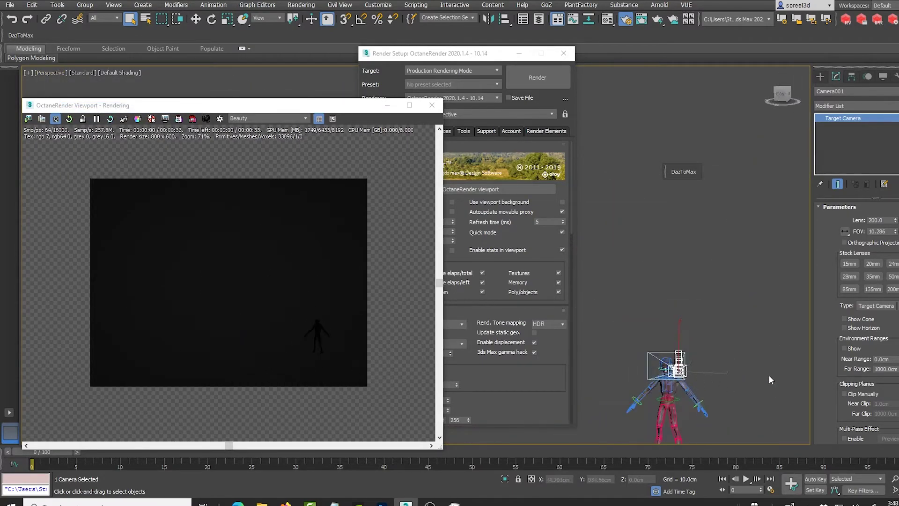
middle_click_drag(769, 375, 654, 280, "alt")
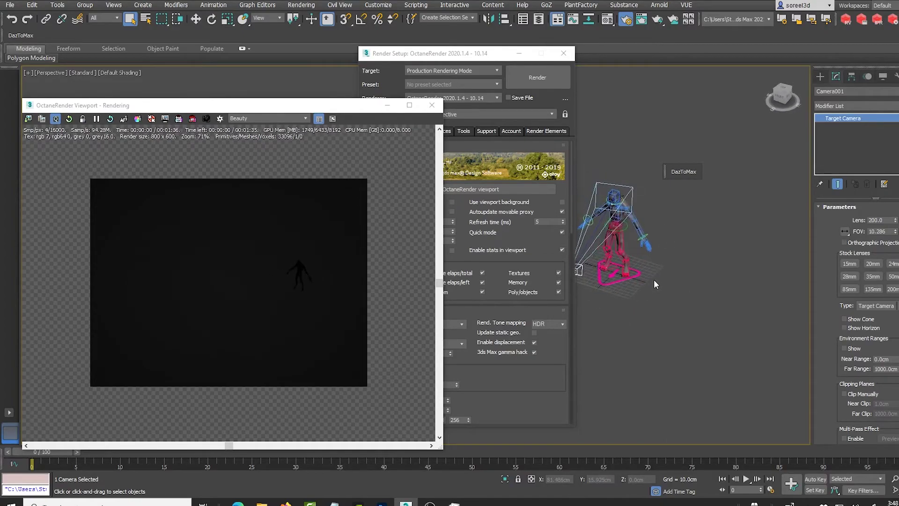
- Place an Octane DayLight beside the character and raise it along Z
left_click(818, 76)
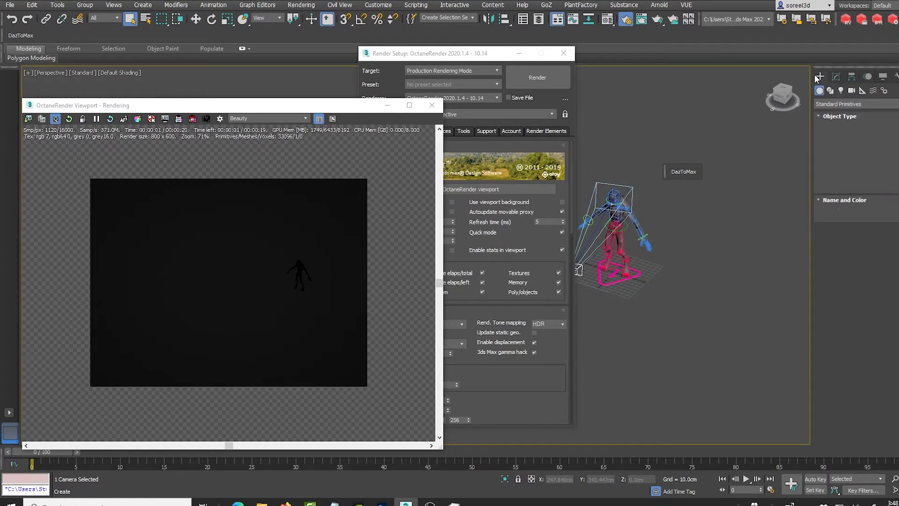
left_click(841, 91)
left_click(849, 104)
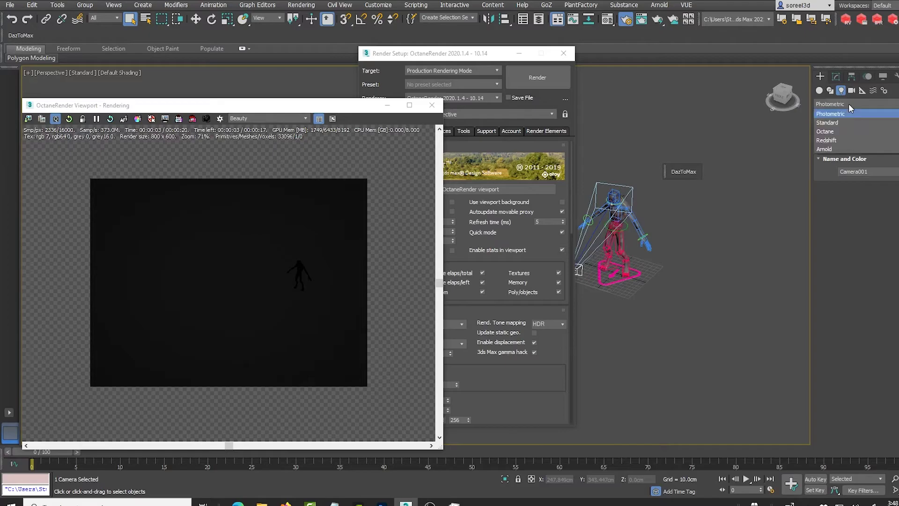
left_click(837, 135)
left_click(856, 146)
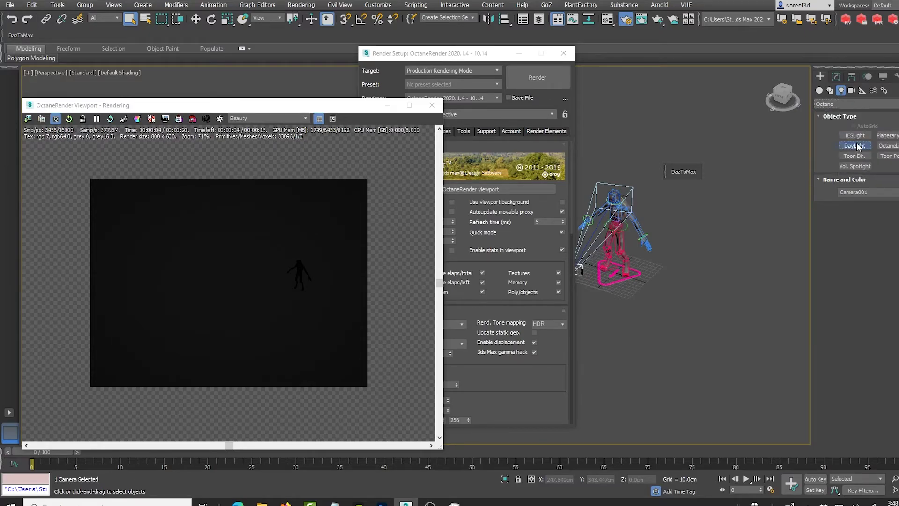
left_click_drag(631, 349, 653, 333)
left_click(653, 334)
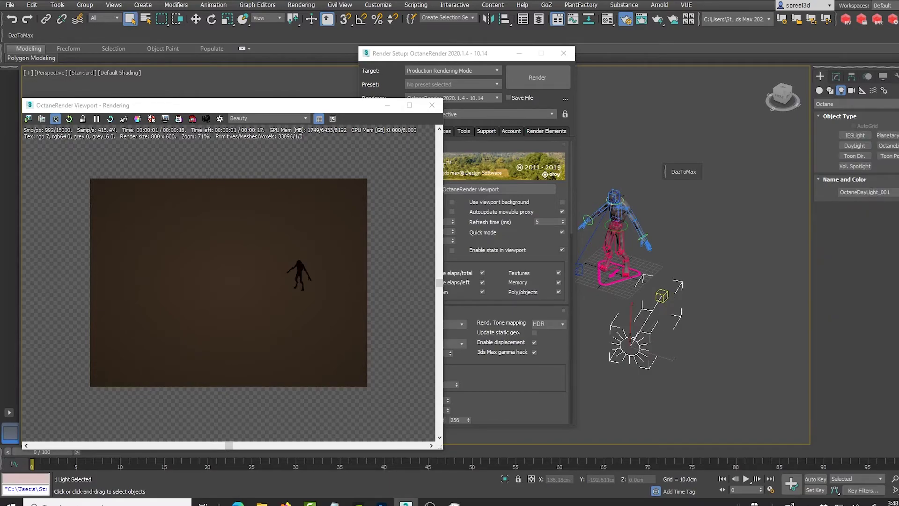
right_click(629, 338)
left_click(644, 344)
left_click_drag(631, 326, 632, 278)
- Switch the viewport to look through Camera001
scroll(611, 200, "up", 10)
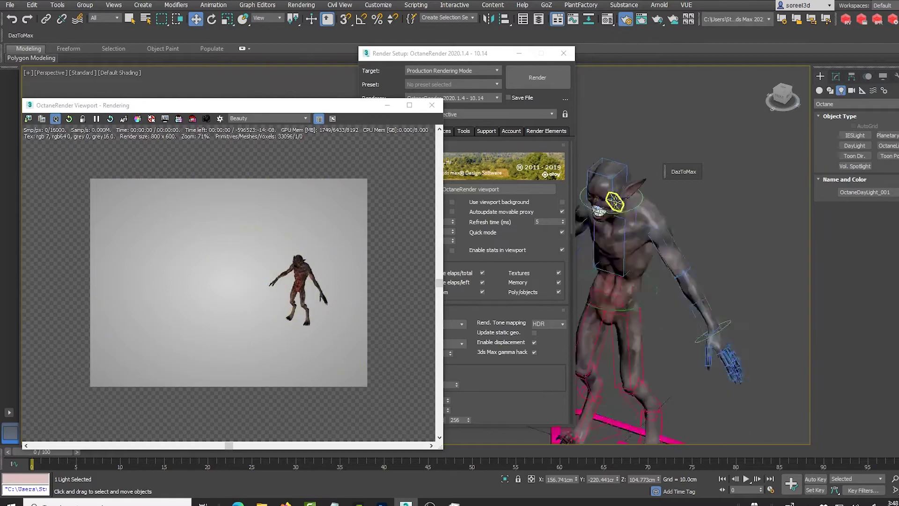
left_click_drag(428, 53, 279, 124)
left_click(51, 72)
mouse_move(77, 85)
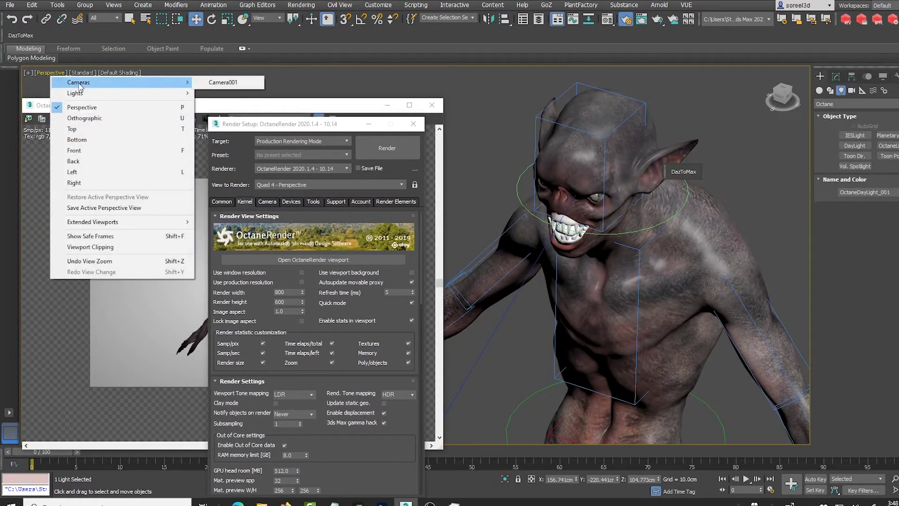
left_click(209, 83)
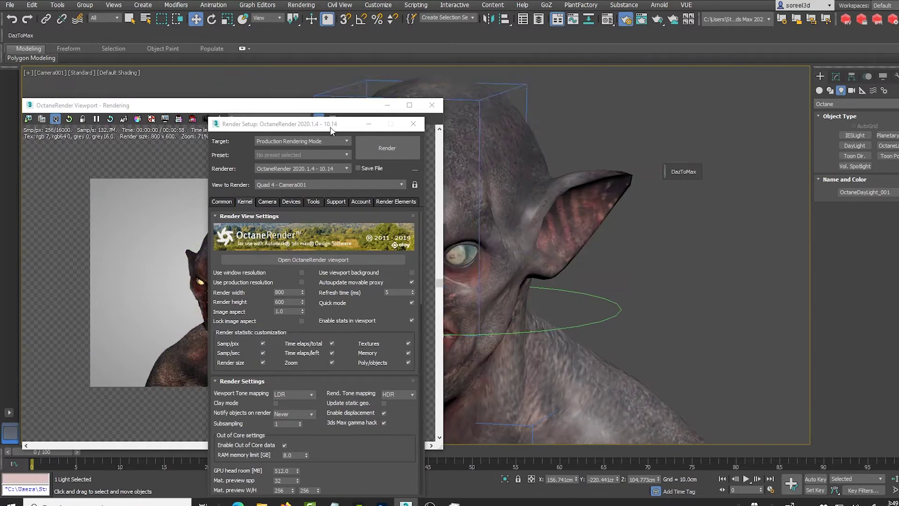
- Enlarge the live OctaneRender Viewport window
left_click_drag(332, 125, 730, 100)
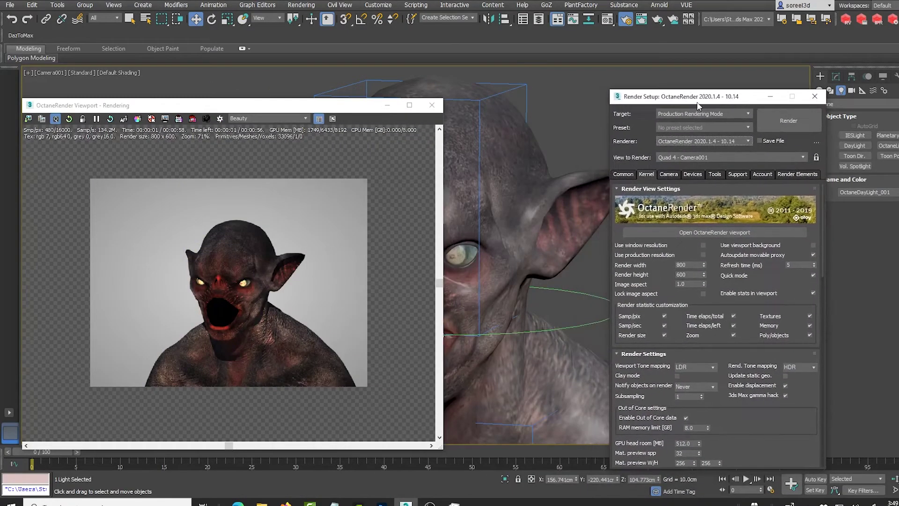
left_click(318, 118)
scroll(375, 181, "up", 3)
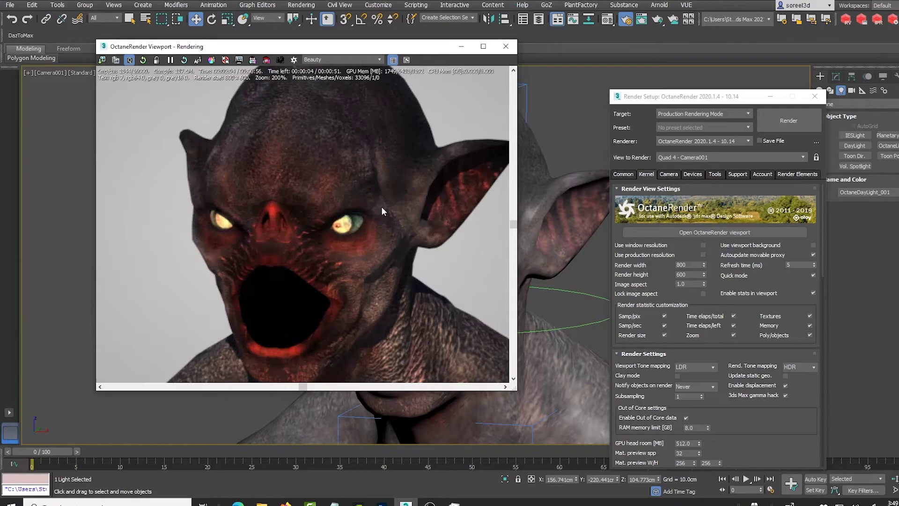
left_click_drag(517, 390, 605, 497)
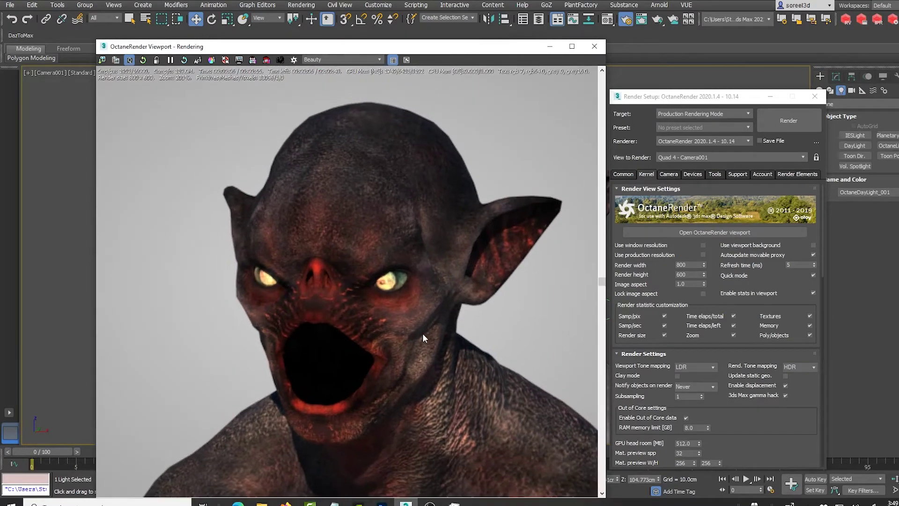
scroll(466, 333, "down", 1)
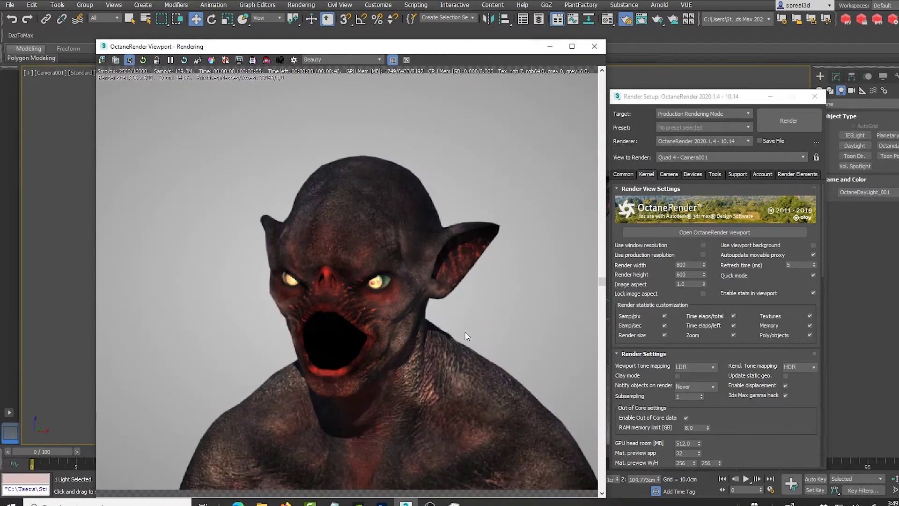
- Convert all scene materials to Octane and orbit the camera to face the creature
left_click(713, 174)
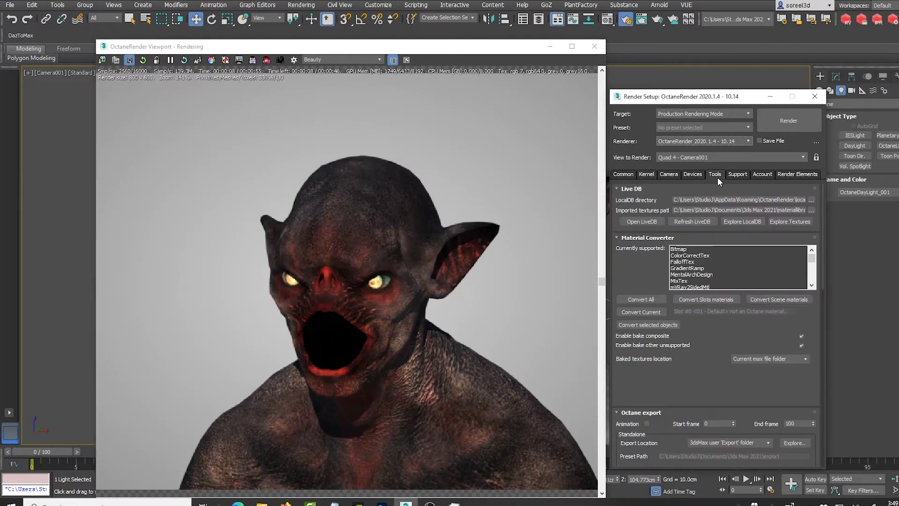
left_click(642, 299)
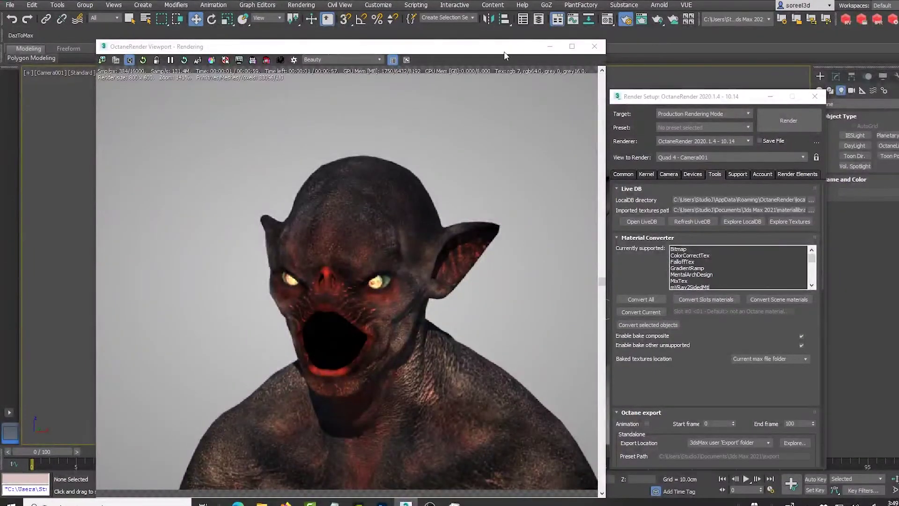
left_click_drag(504, 52, 373, 53)
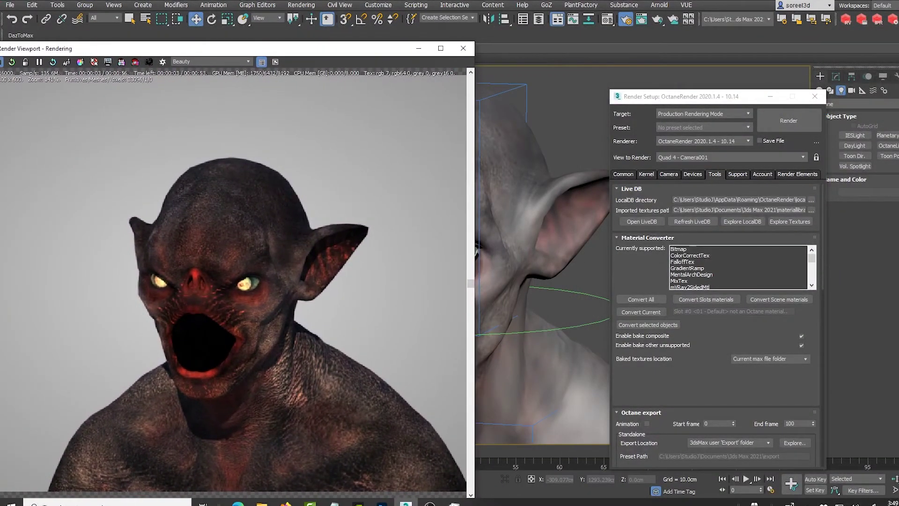
middle_click_drag(474, 280, 542, 248, "alt")
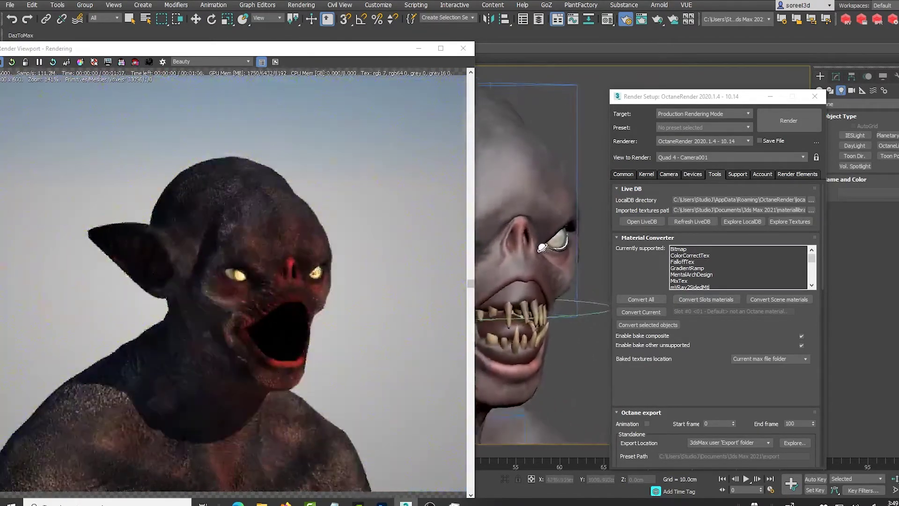
- Open the Material Editor and pick the creature's MultiMat_0 material into it
left_click(607, 20)
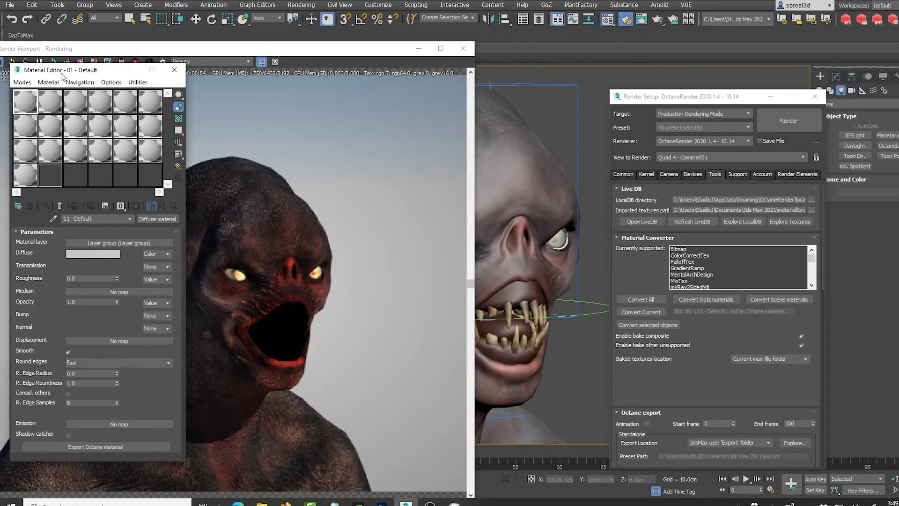
left_click_drag(61, 72, 663, 68)
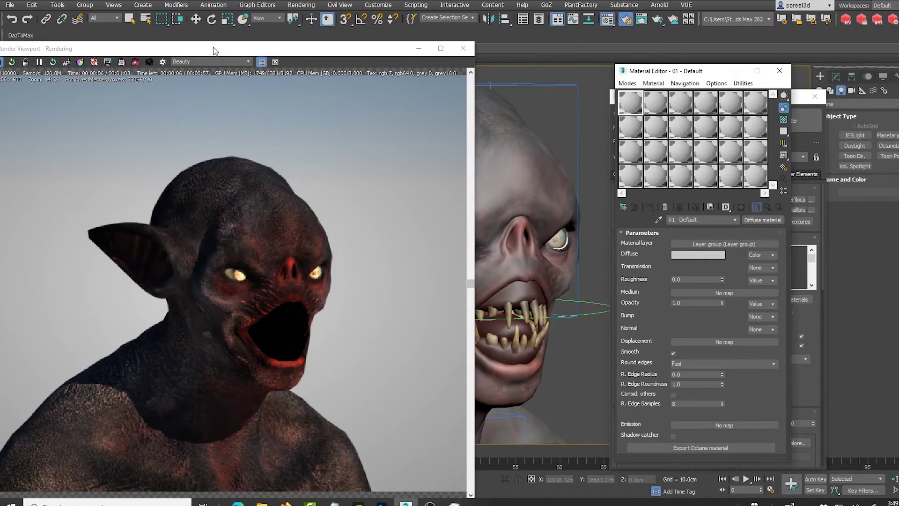
left_click_drag(213, 49, 288, 41)
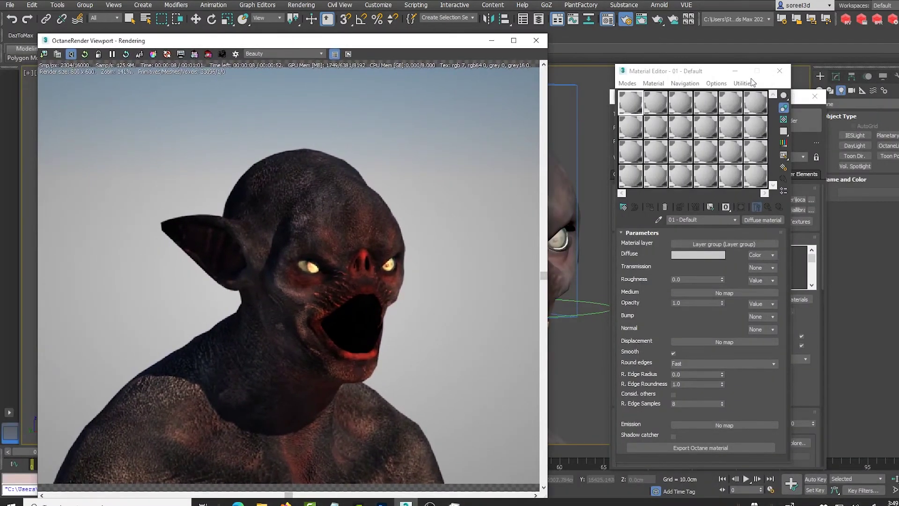
left_click(660, 214)
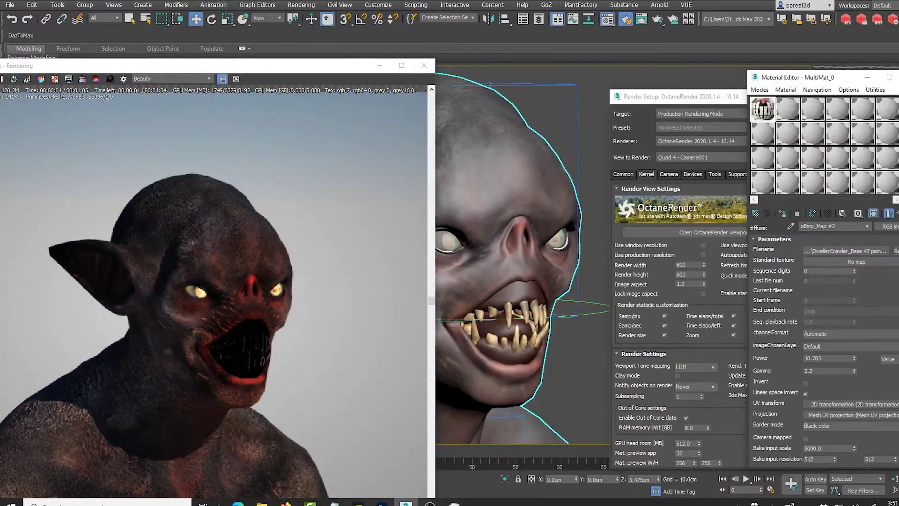
- Zoom, pan and orbit the camera to inspect the teeth, eye and face in the Octane render
left_click(895, 478)
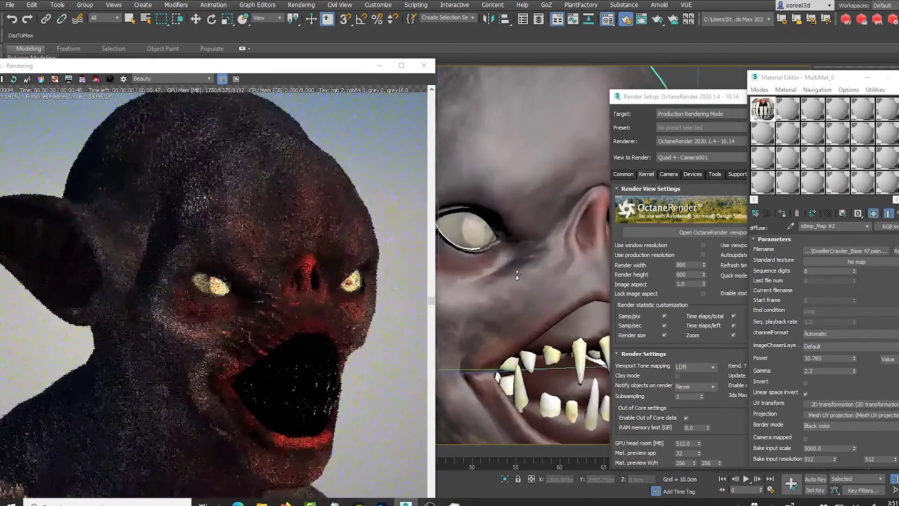
scroll(517, 275, "up", 5)
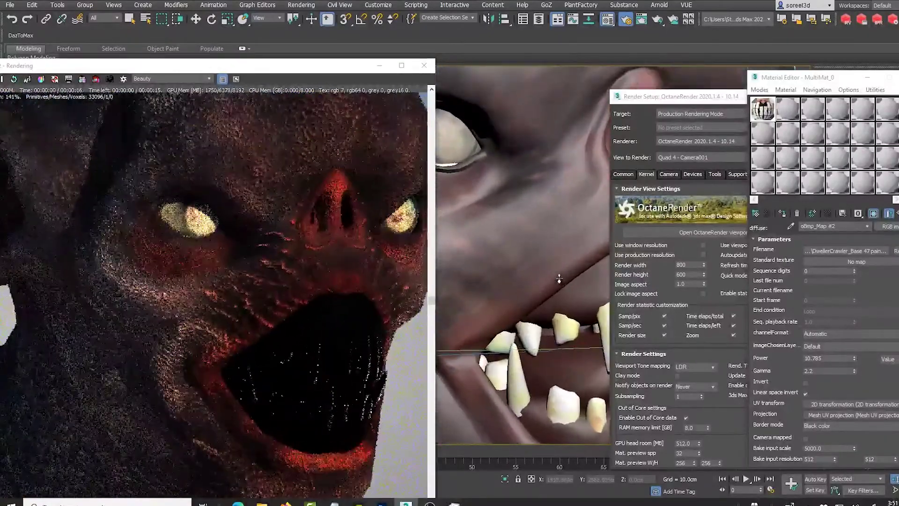
scroll(559, 278, "up", 5)
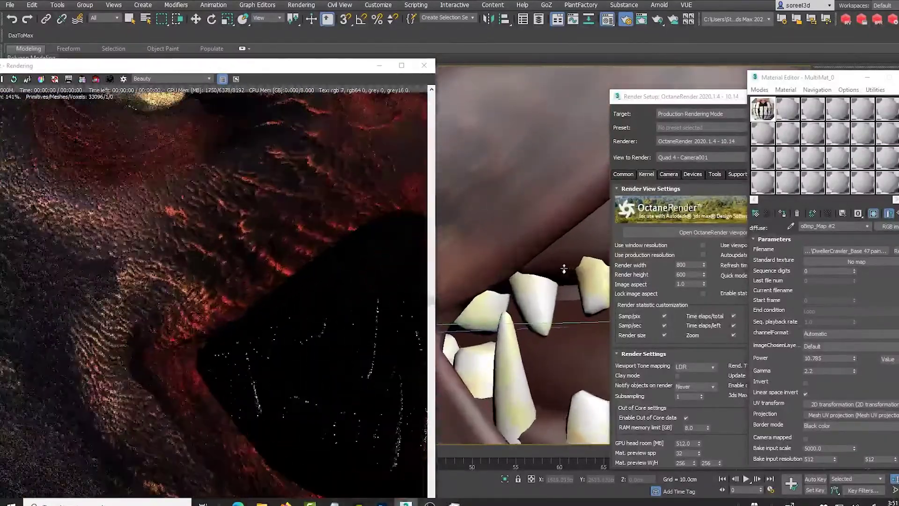
middle_click_drag(573, 291, 523, 266)
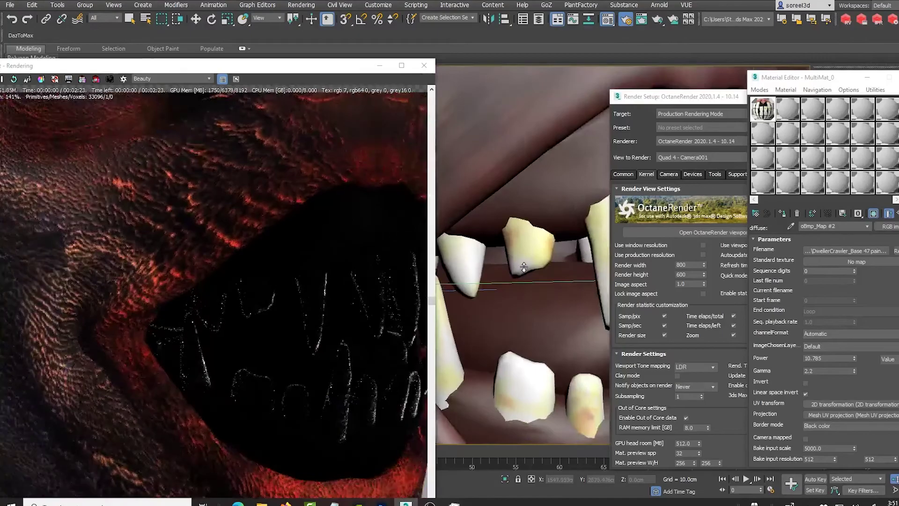
scroll(562, 284, "down", 10)
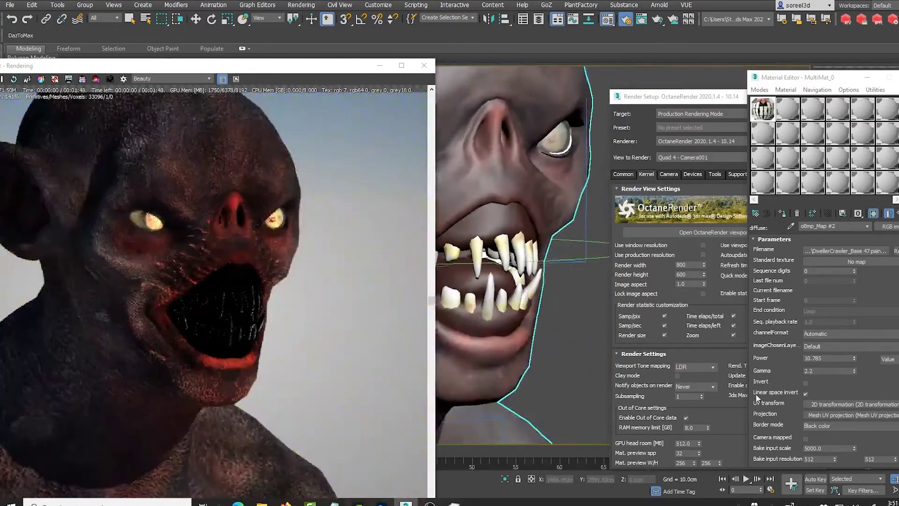
middle_click_drag(571, 289, 557, 243, "alt")
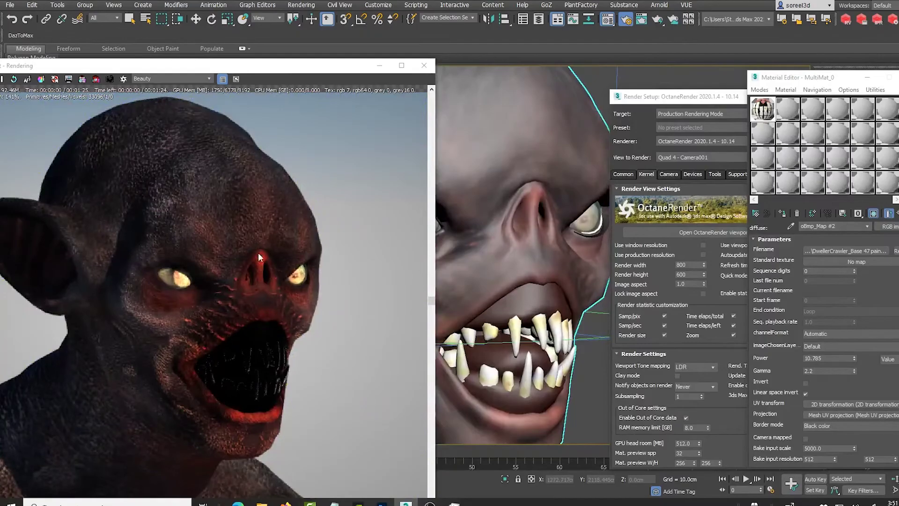
middle_click_drag(539, 240, 619, 264, "alt")
middle_click_drag(568, 280, 540, 241, "alt")
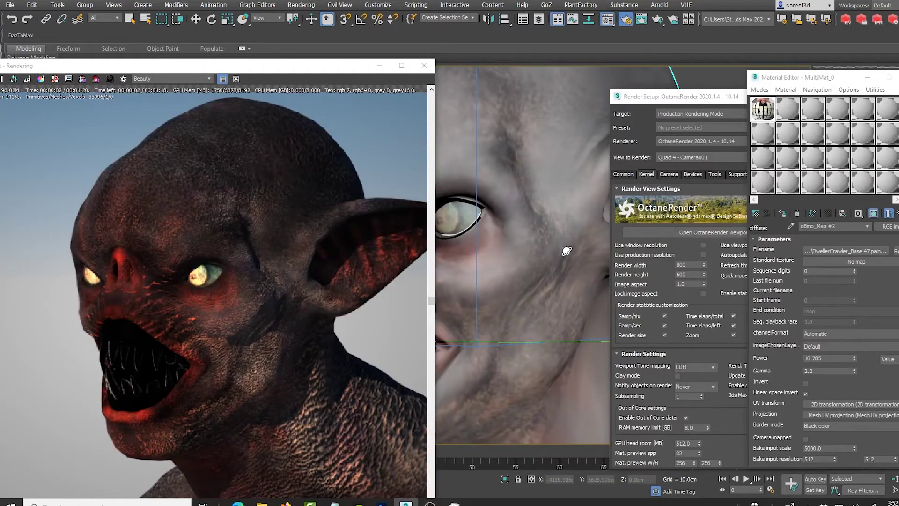
middle_click_drag(556, 249, 619, 260, "alt")
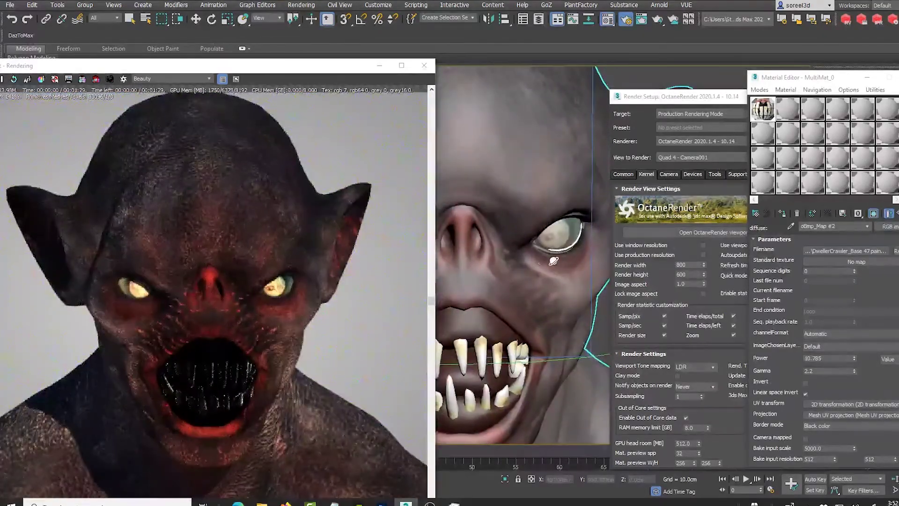
middle_click_drag(554, 260, 529, 251, "alt")
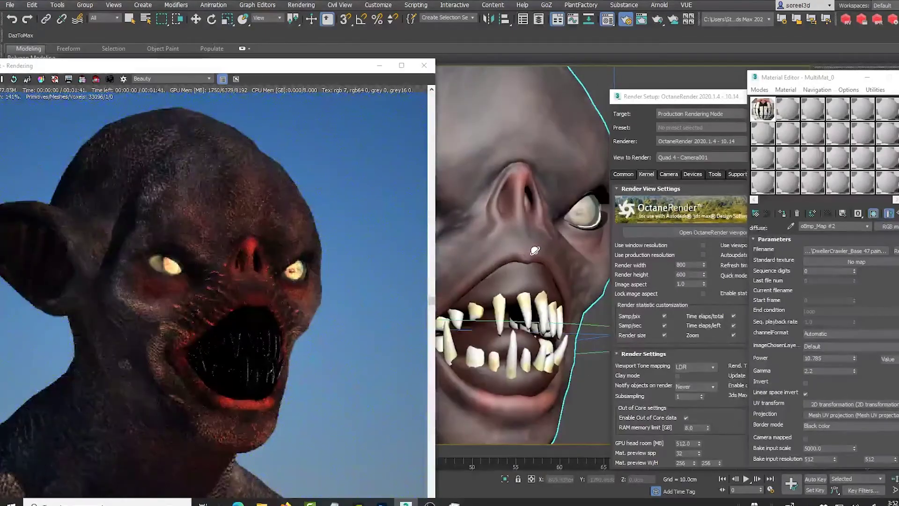